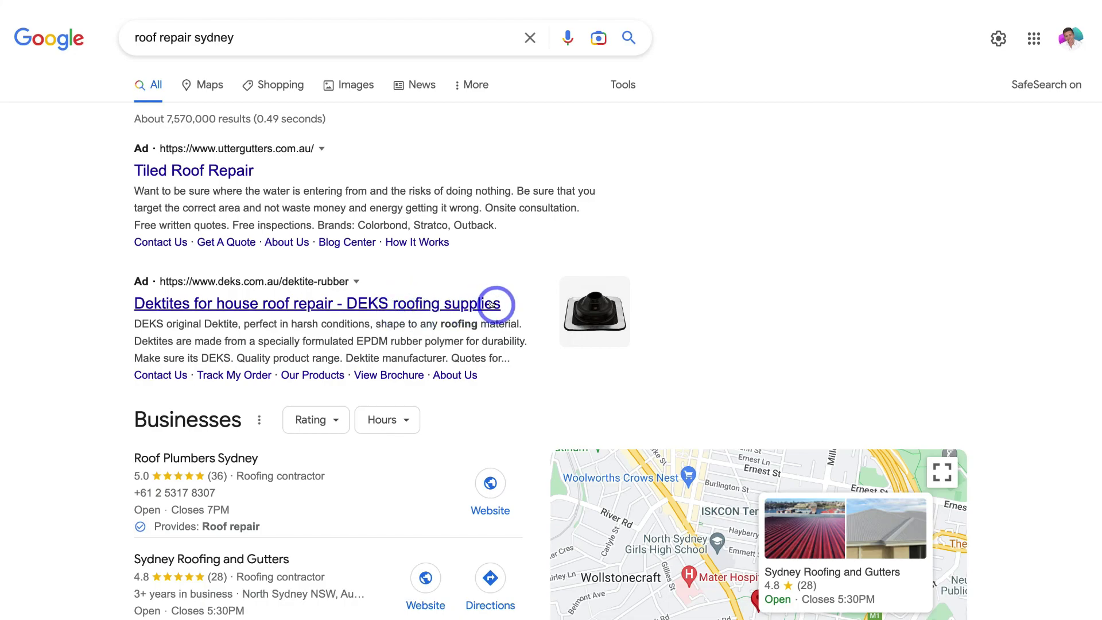
- Review the ads and organic results for roof repair sydney to identify keywords in competitors' titles and descriptions
scroll(492, 305, "down", 10)
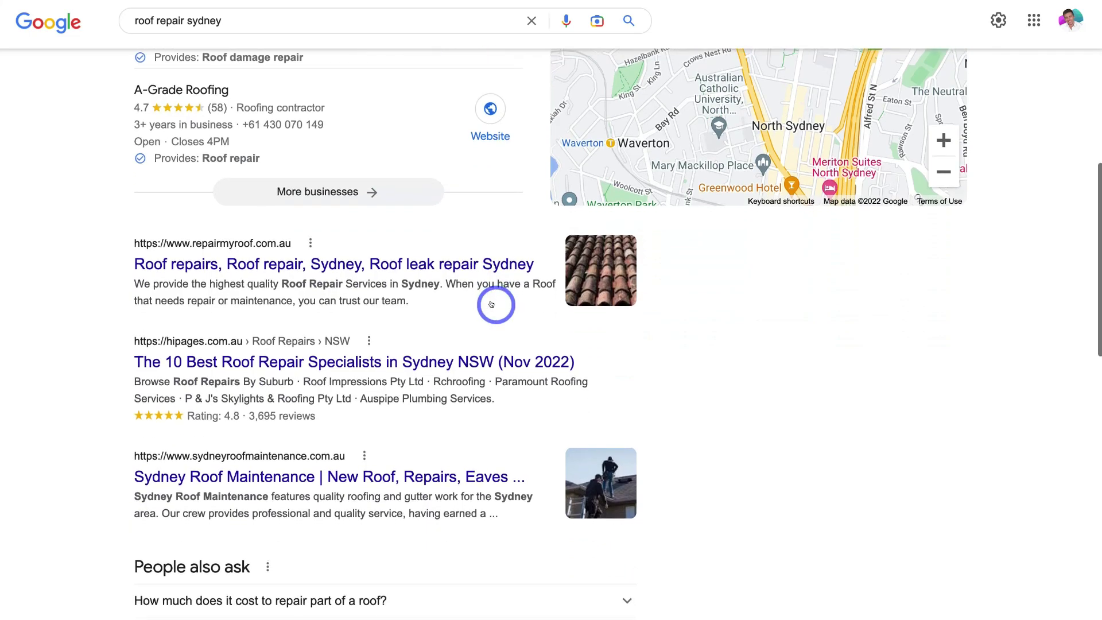
scroll(492, 304, "down", 3)
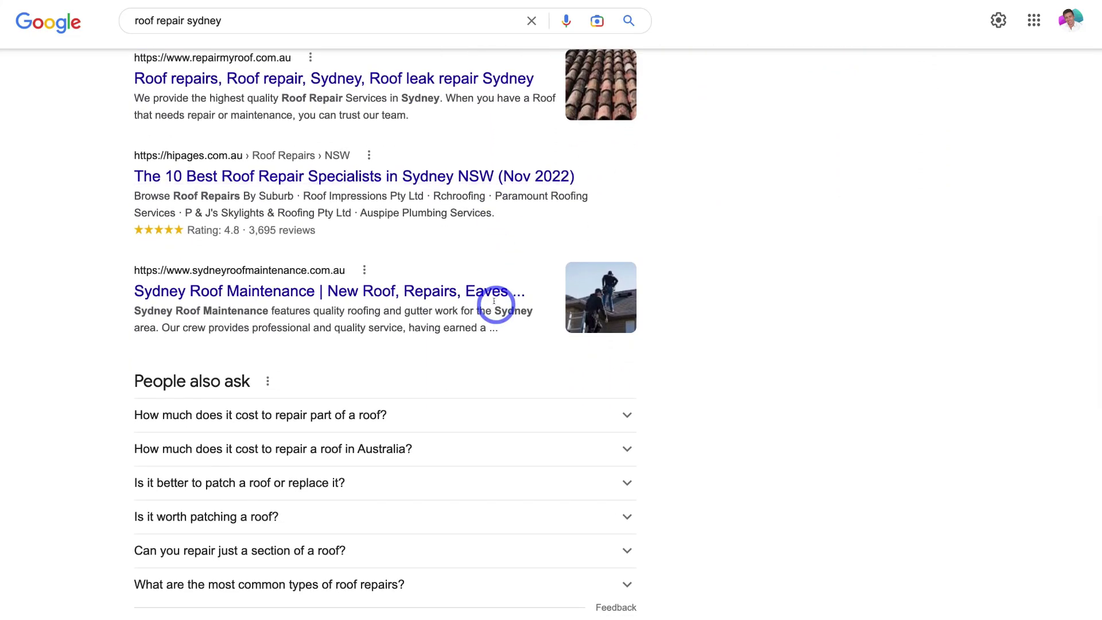
scroll(494, 302, "up", 1)
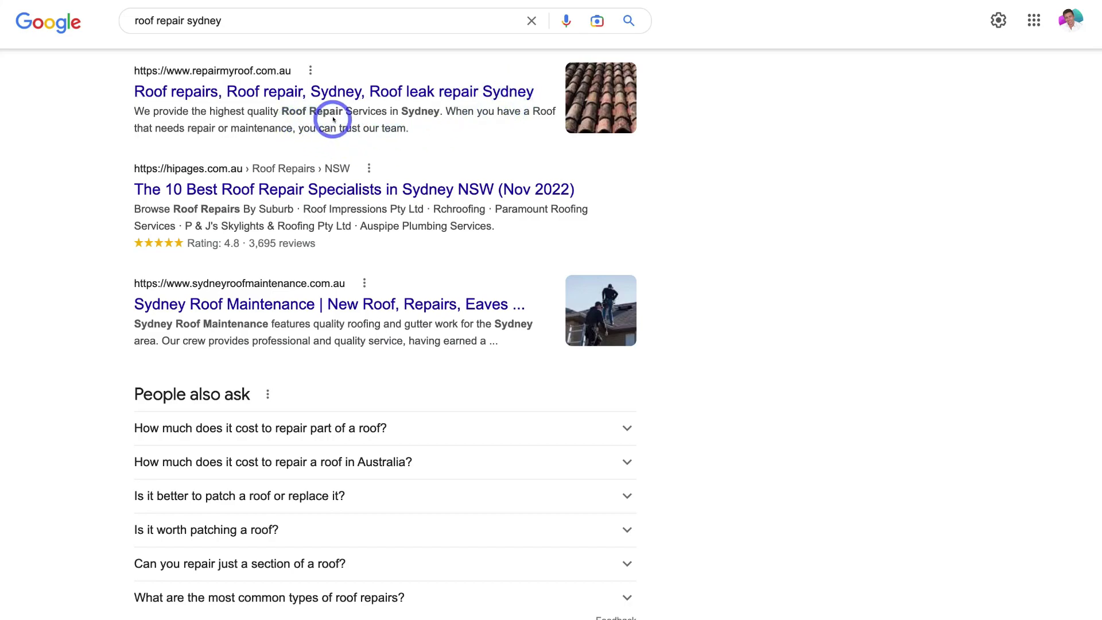
scroll(384, 114, "down", 4)
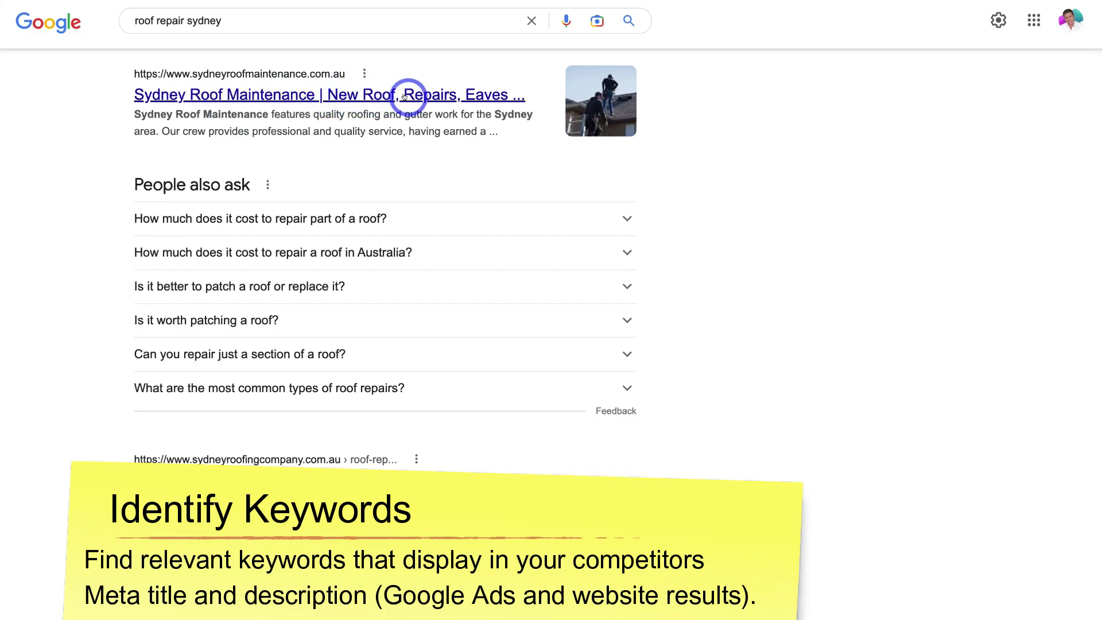
scroll(403, 96, "down", 6)
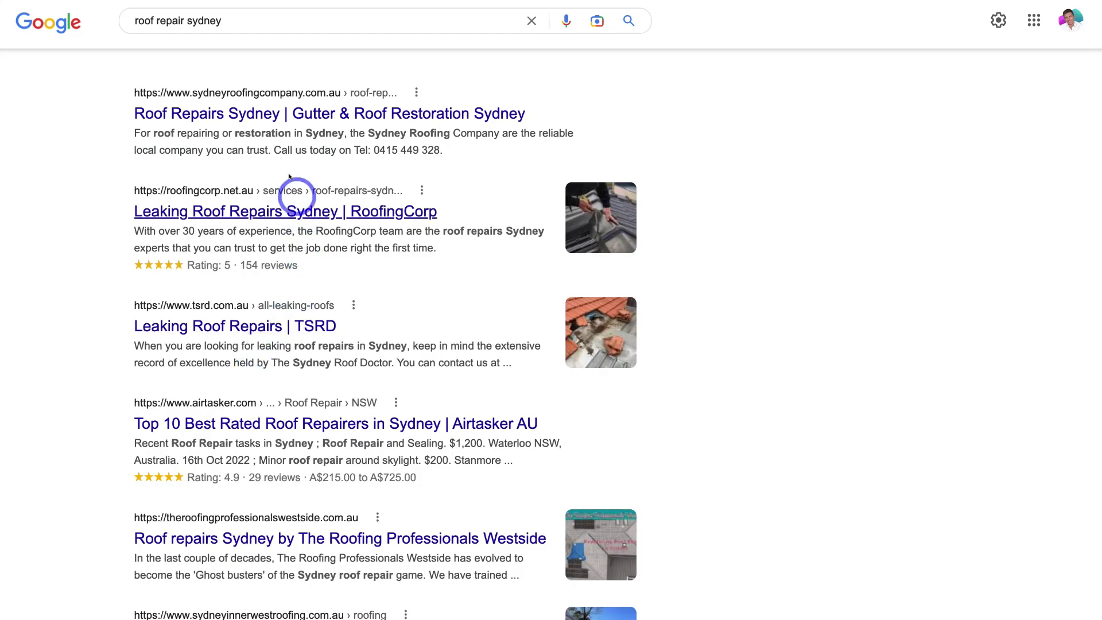
left_click_drag(234, 22, 112, 21)
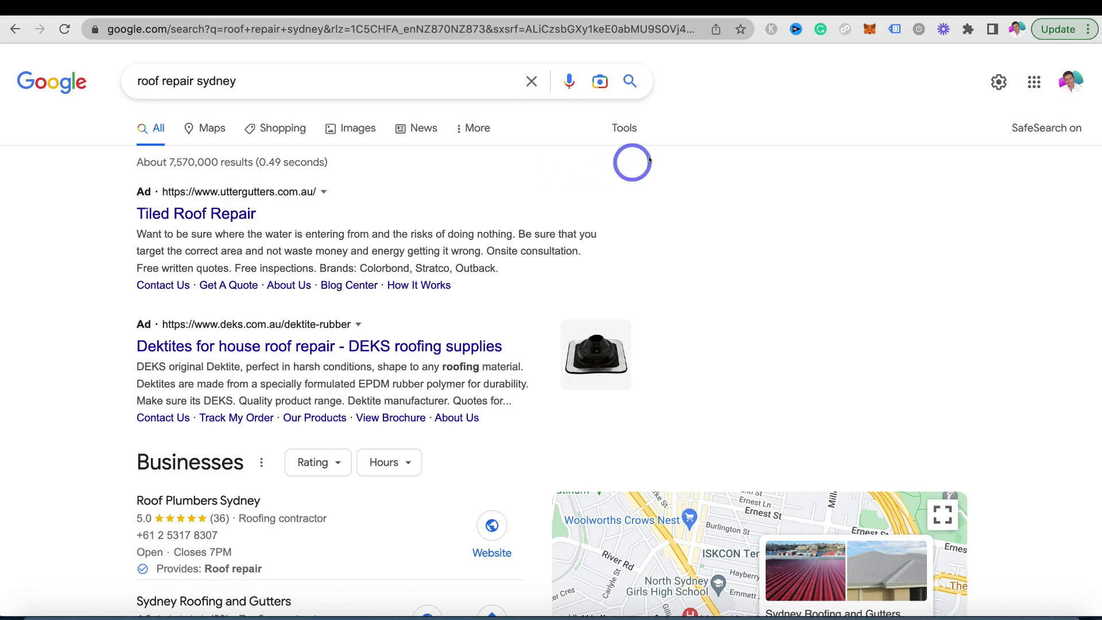
- Turn on the Keywords Everywhere extension with Australia as the country and reload the roof repair sydney results
left_click(771, 30)
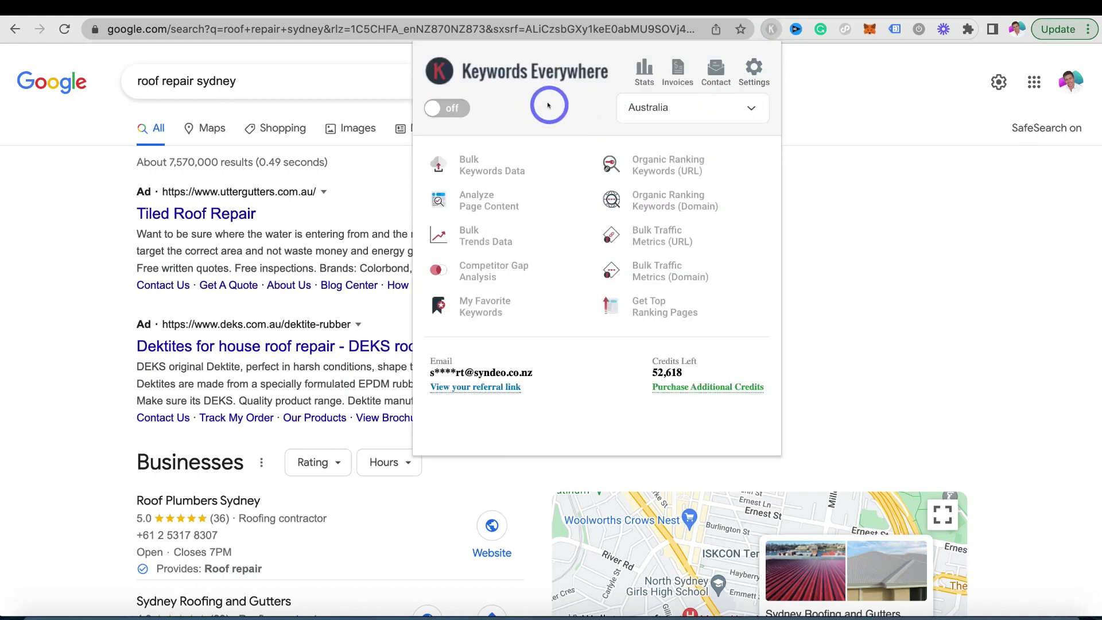
left_click(443, 108)
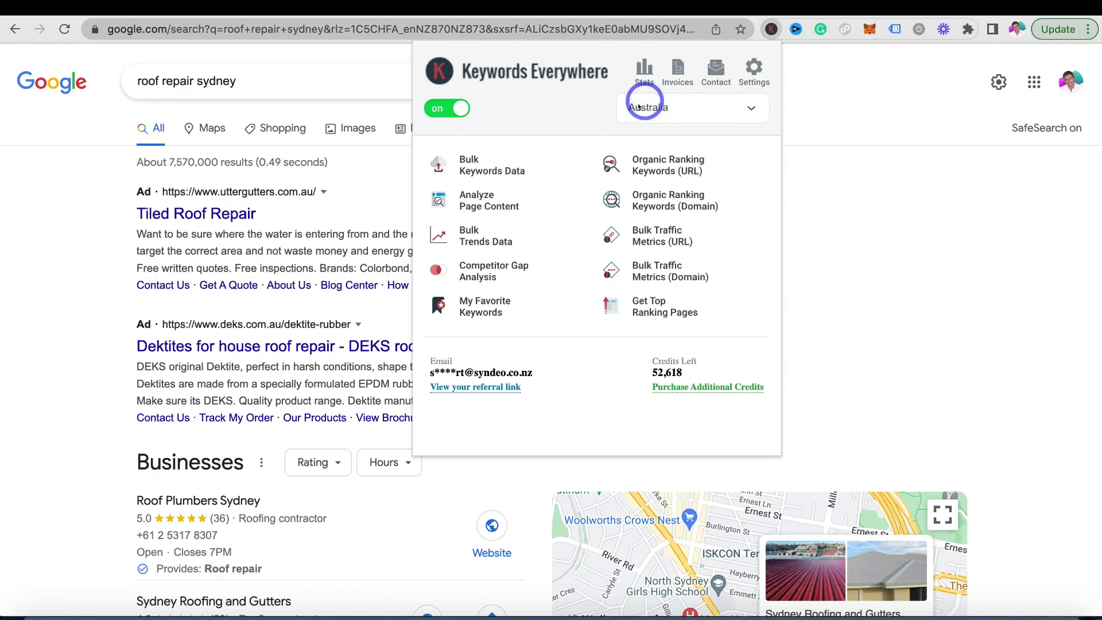
left_click(708, 105)
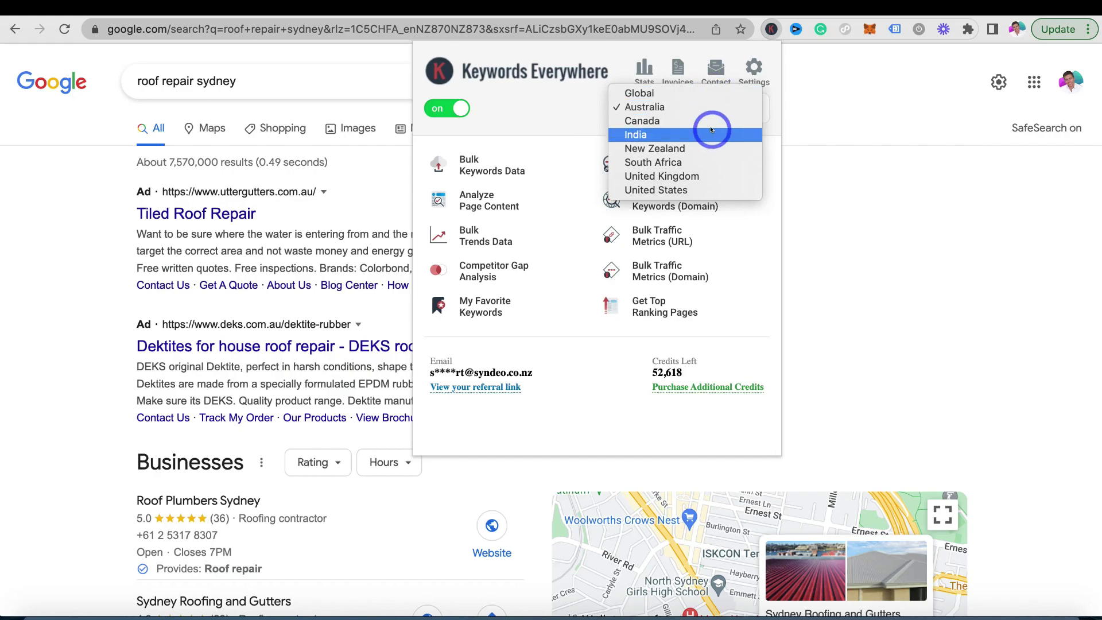
left_click(684, 108)
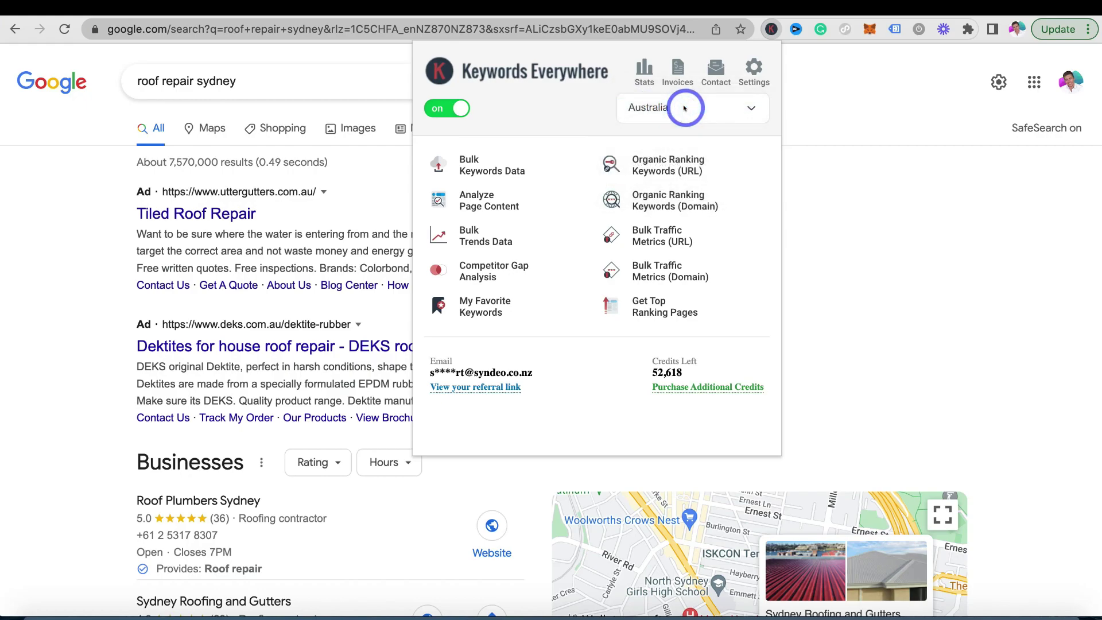
left_click(684, 108)
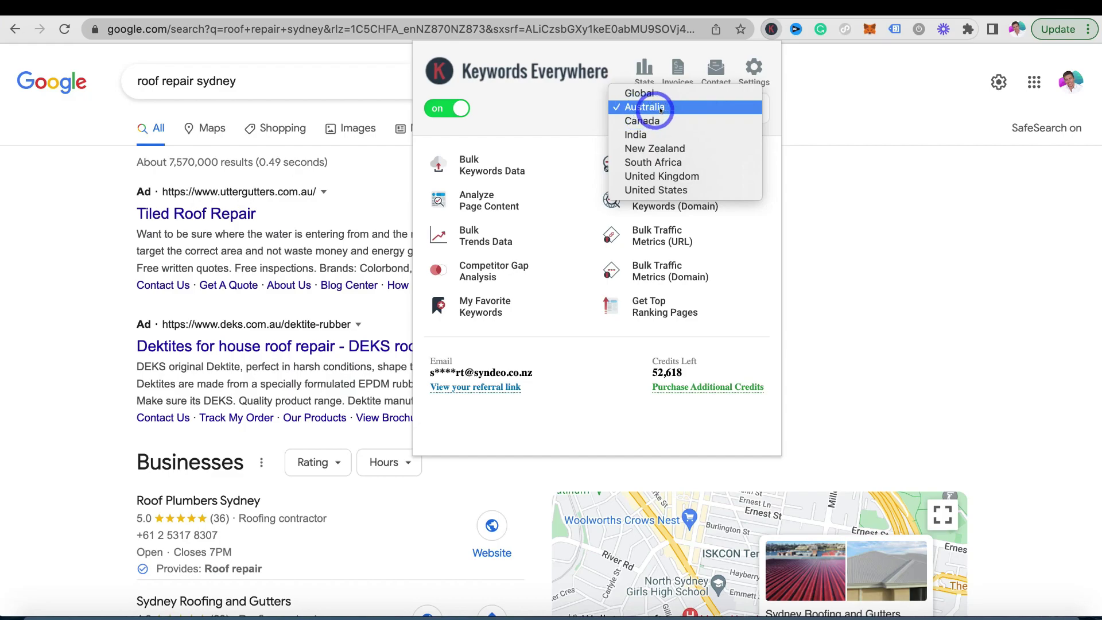
left_click(674, 107)
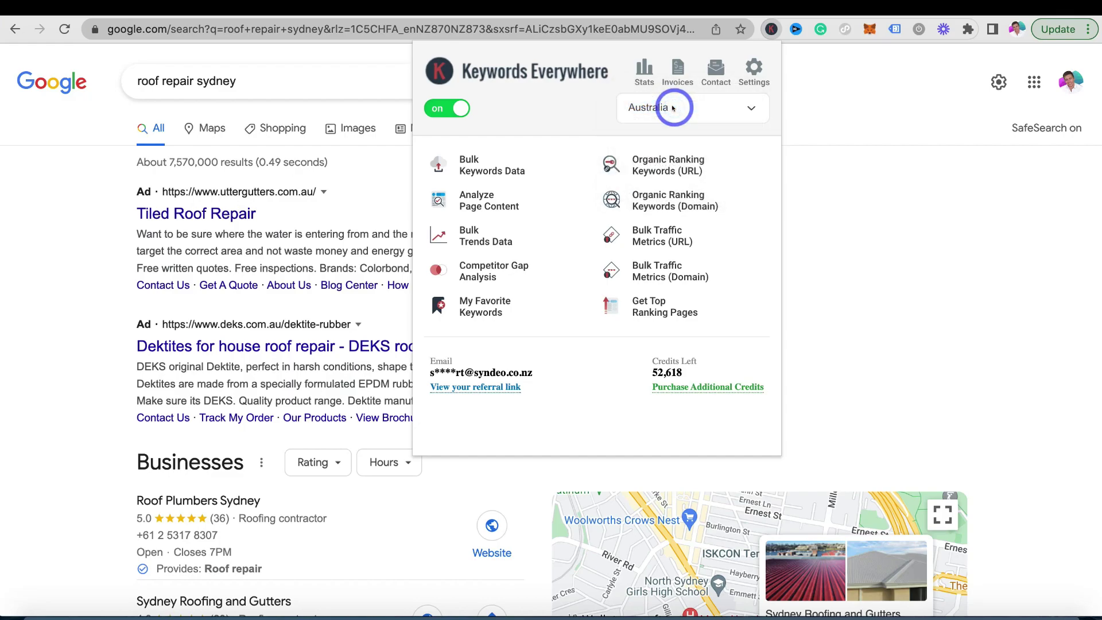
left_click(829, 113)
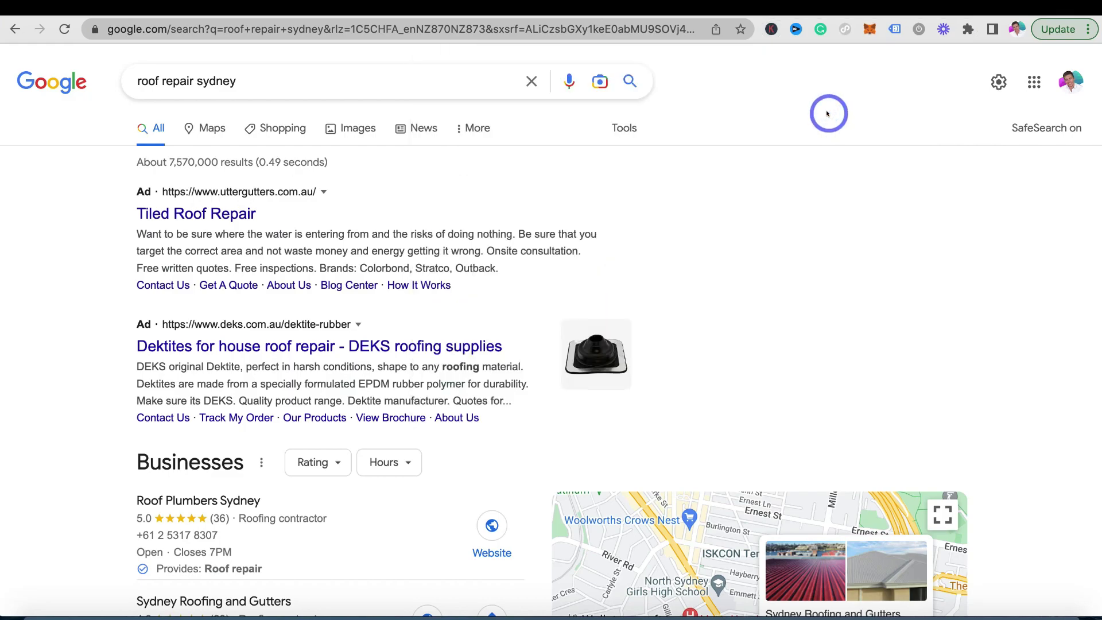
left_click(67, 30)
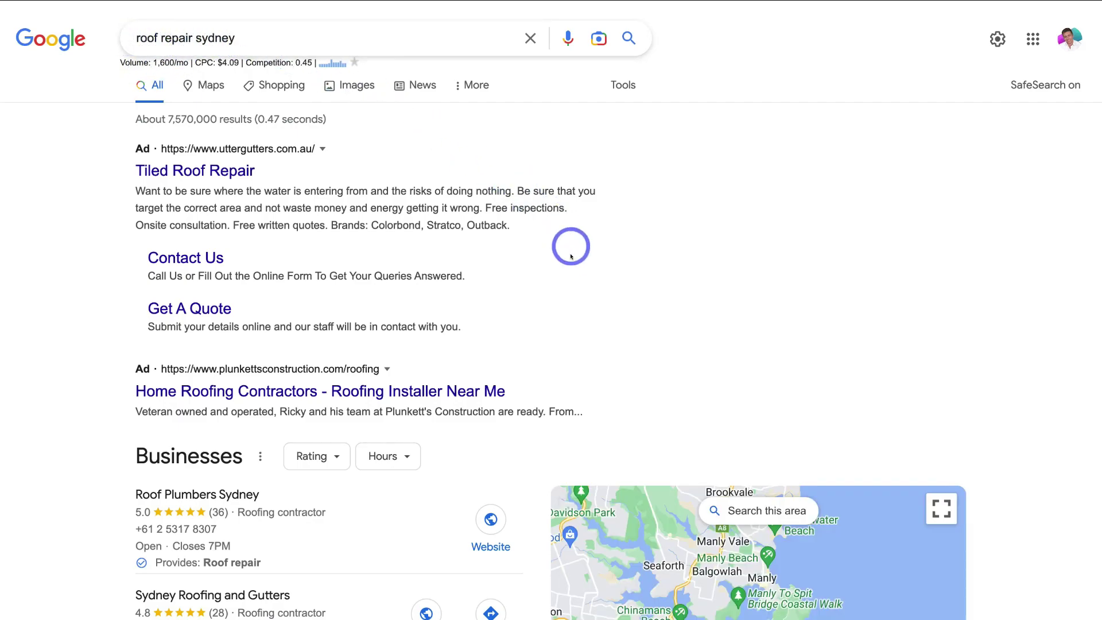
- Examine the search trend, Related Keywords, People Also Search For and Long-Tail Keywords data beside the search results
scroll(570, 256, "down", 10)
scroll(570, 259, "down", 7)
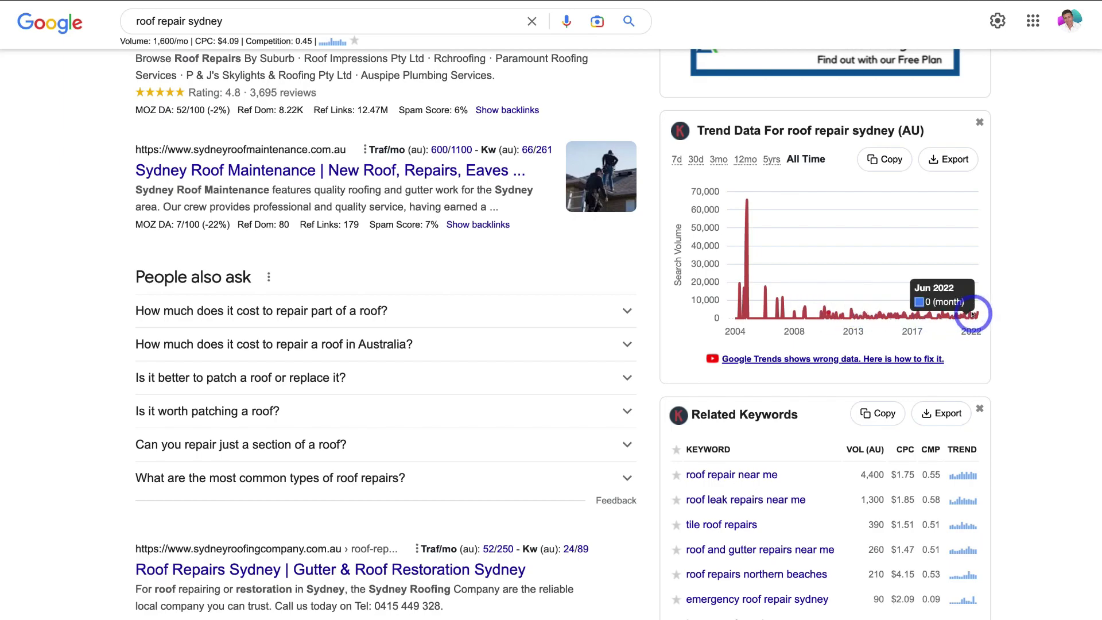
scroll(998, 315, "down", 3)
scroll(1019, 330, "down", 2)
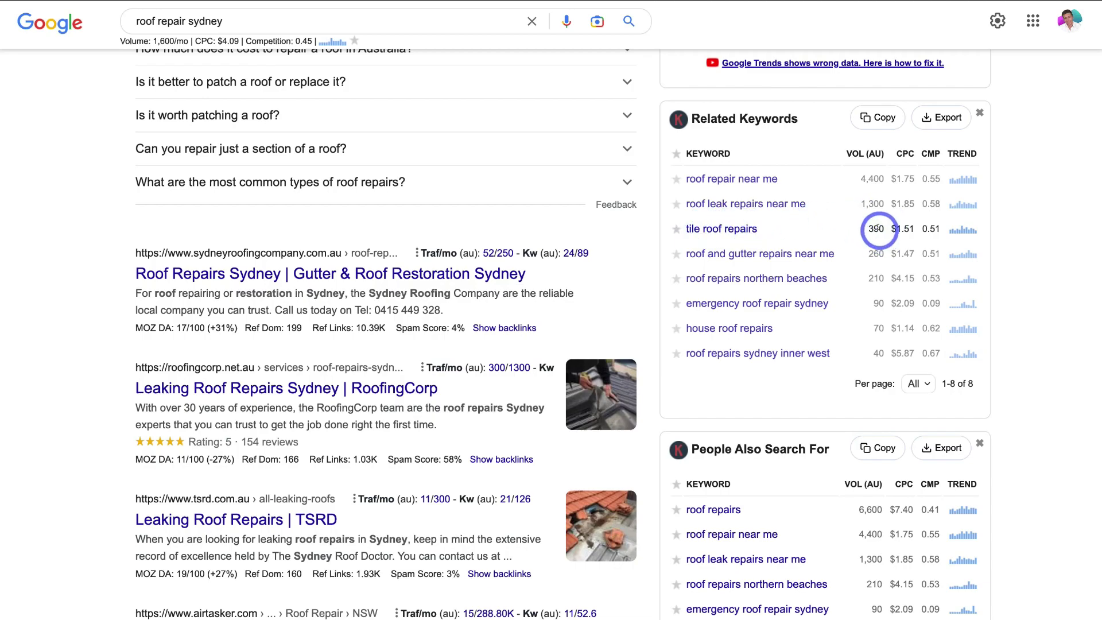
scroll(876, 229, "down", 5)
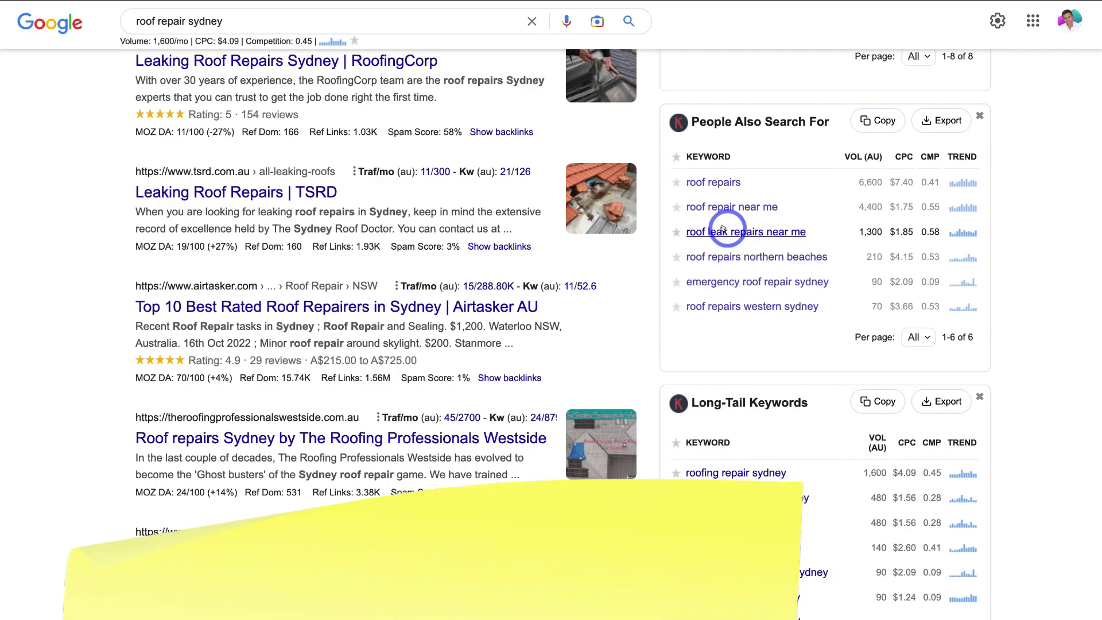
scroll(724, 228, "down", 4)
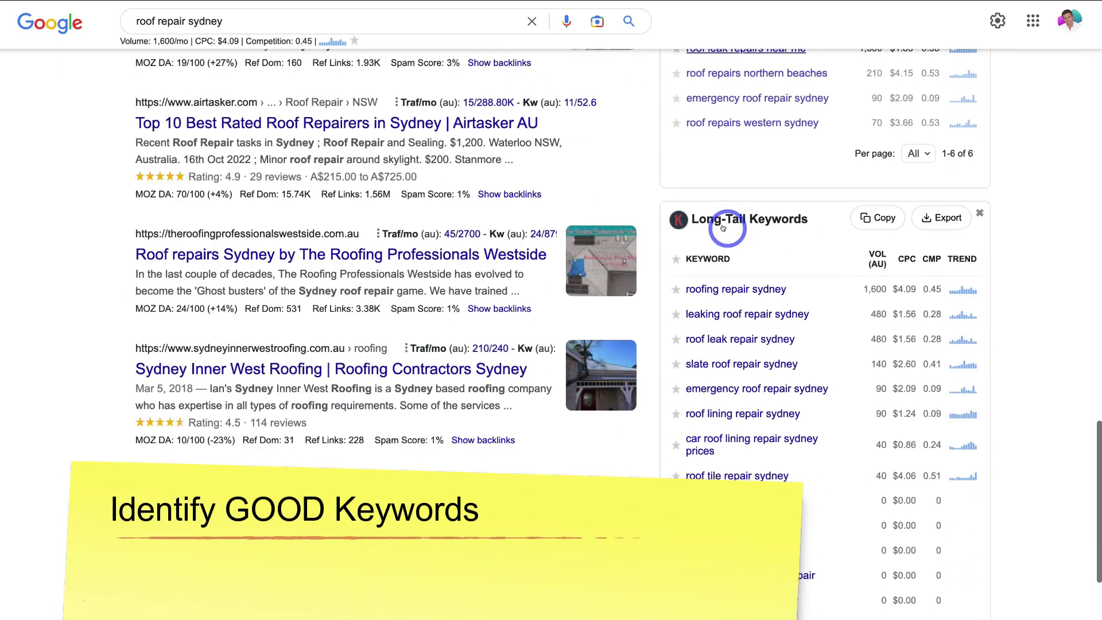
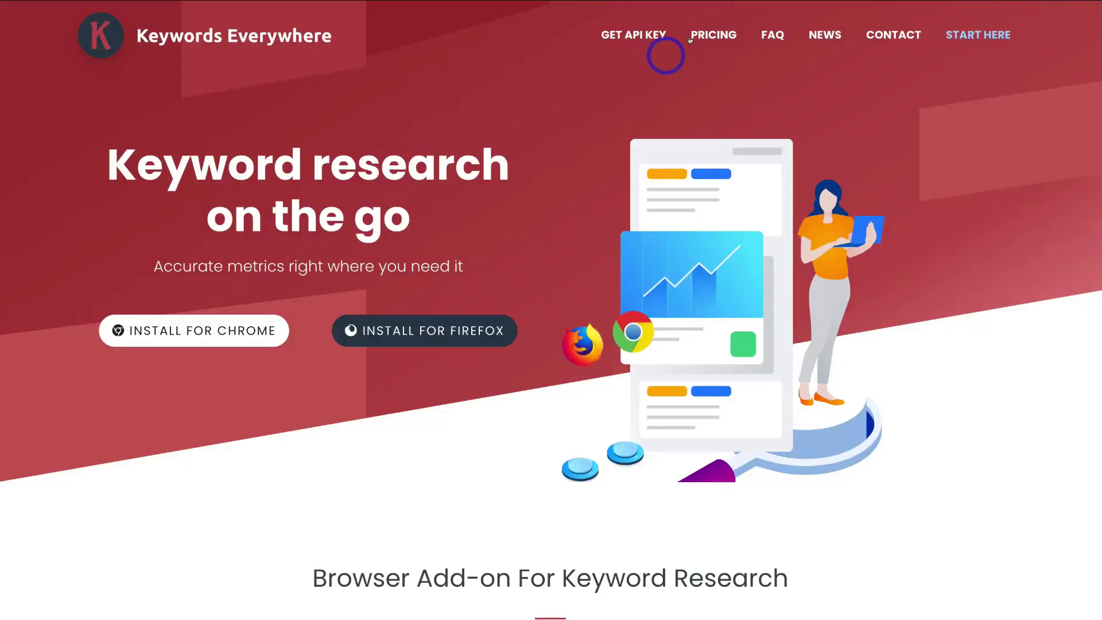
- View the credit packages and pricing on the Keywords Everywhere website
left_click(703, 37)
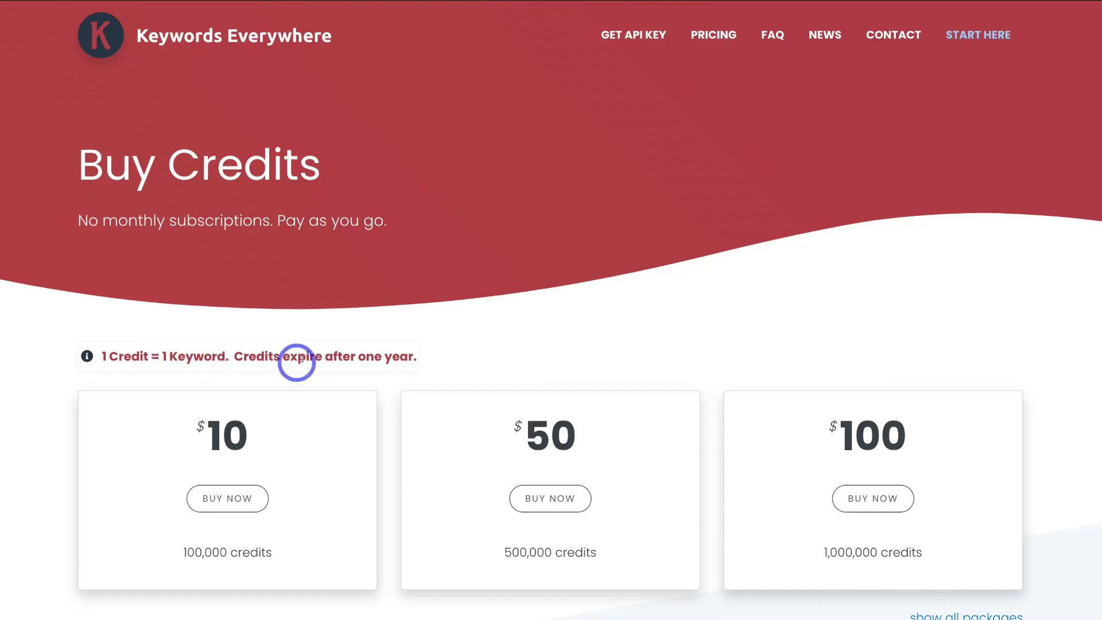
scroll(400, 359, "down", 4)
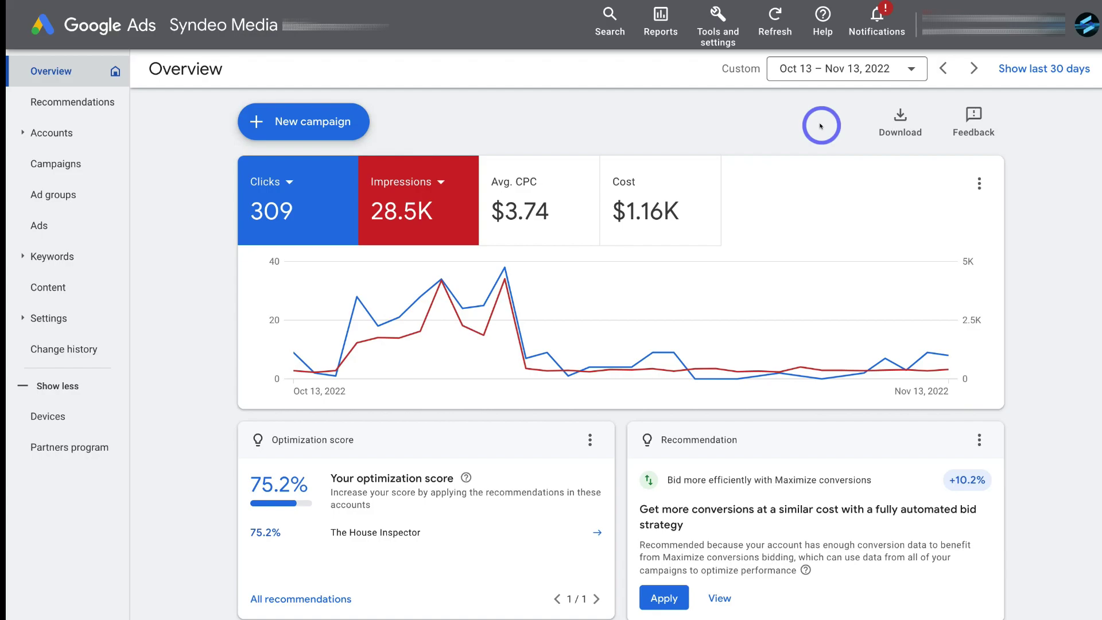
- In Google Ads, open Keyword Planner and enter roof repair as the starting keyword for discovering new keywords
left_click(717, 19)
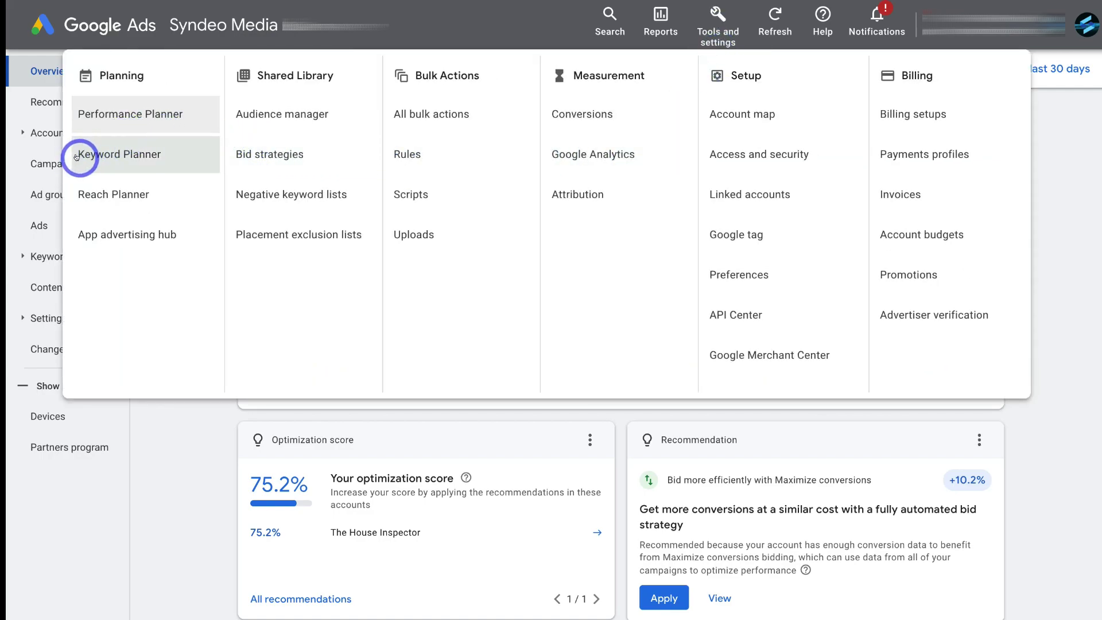
left_click(172, 155)
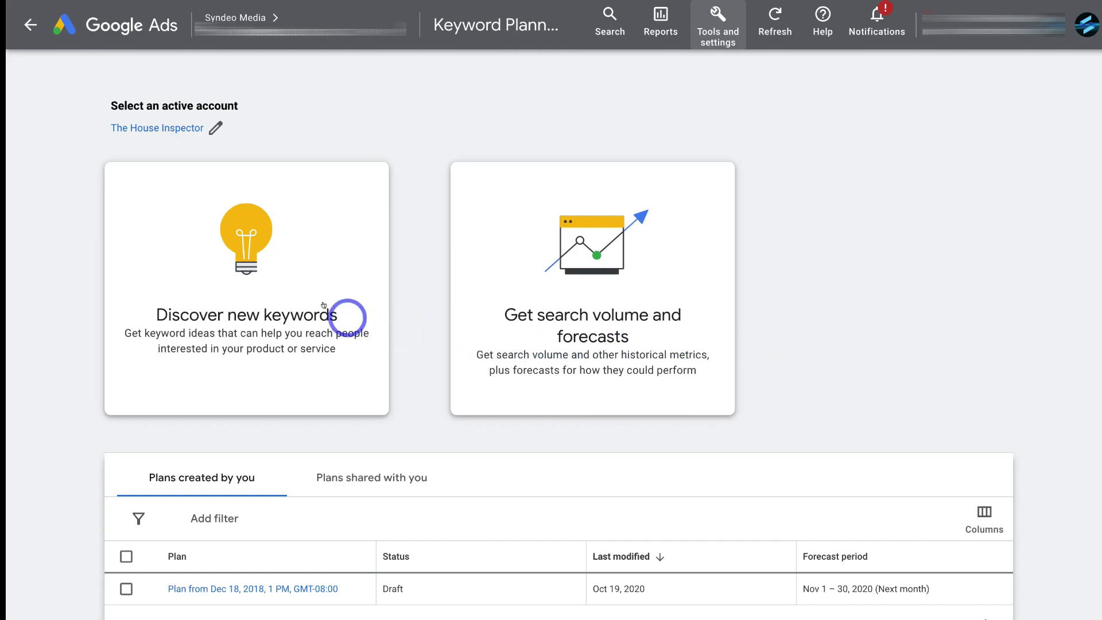
left_click(301, 267)
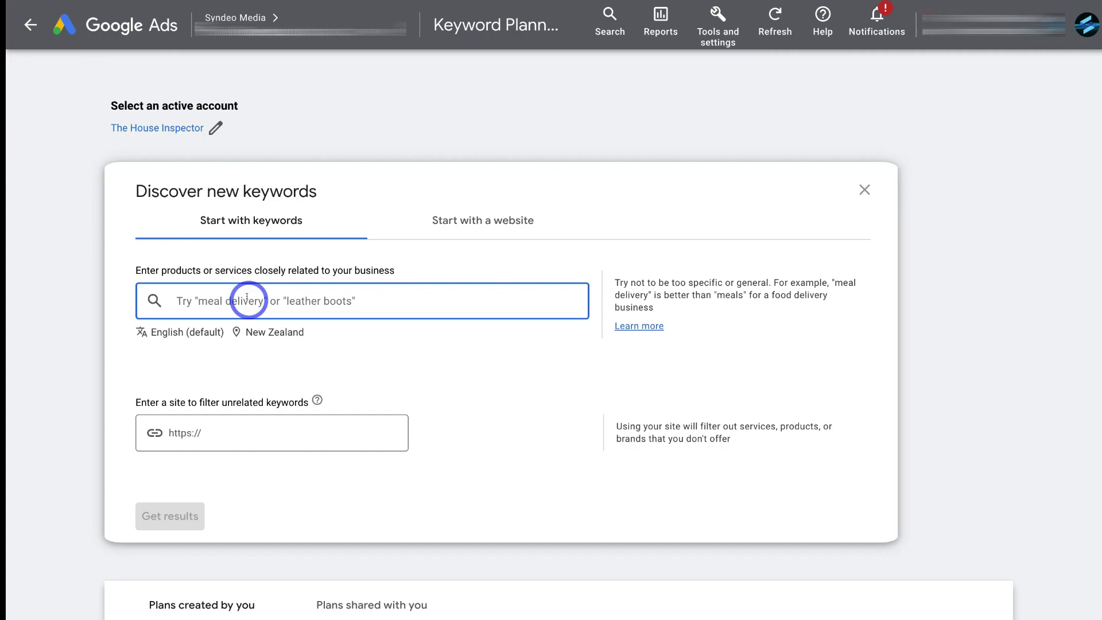
type("roof repair")
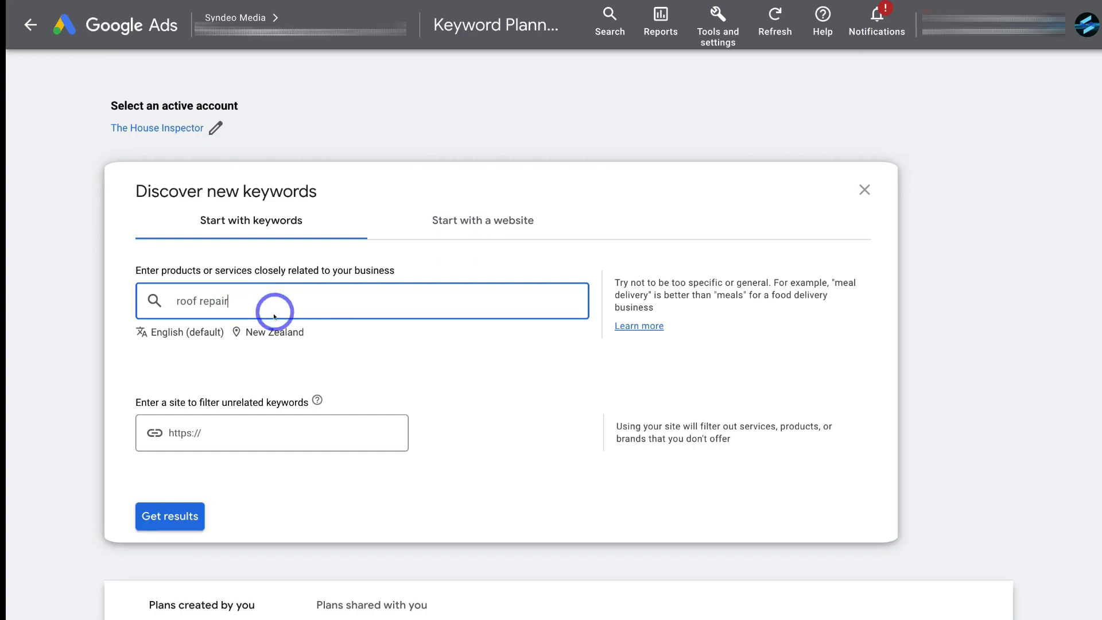
- Replace the New Zealand target location with Sydney, New South Wales, Australia, and get the keyword results
left_click(273, 332)
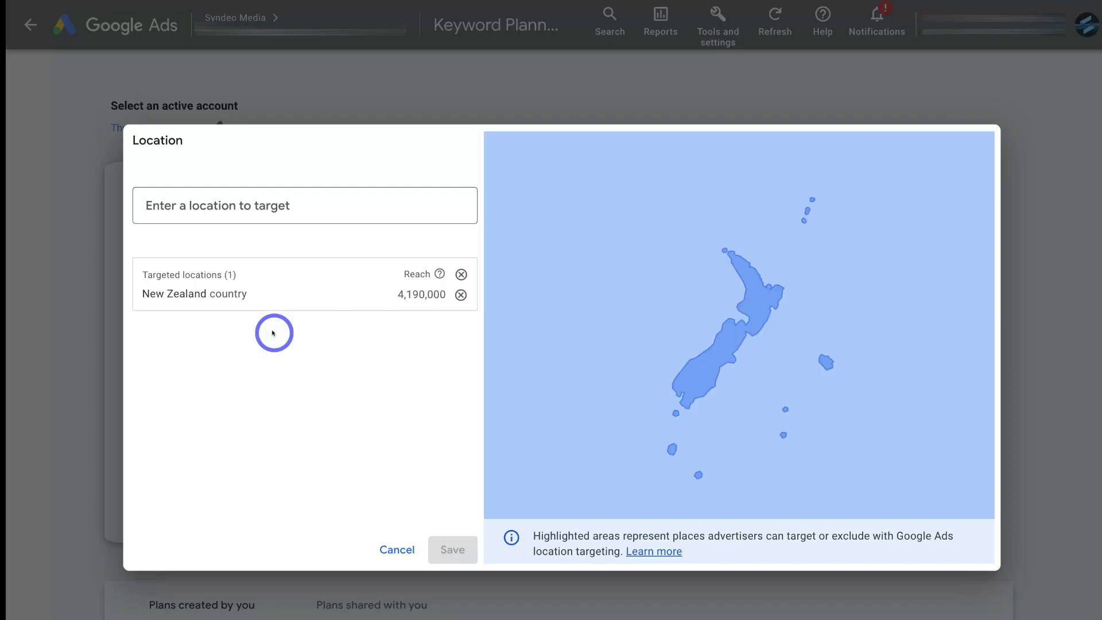
left_click(461, 295)
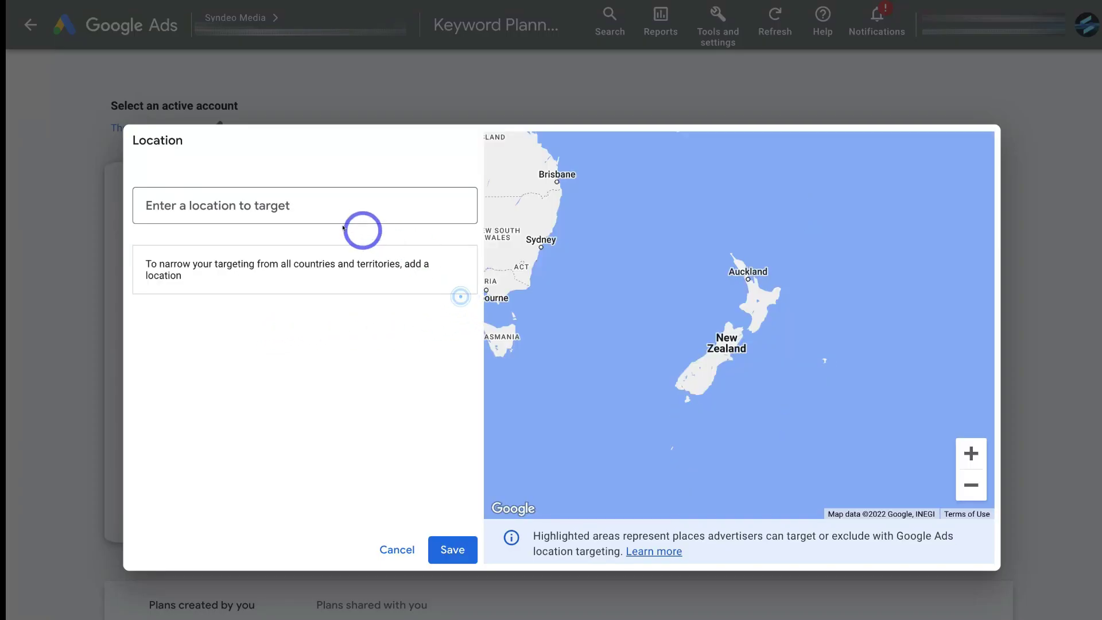
left_click(275, 208)
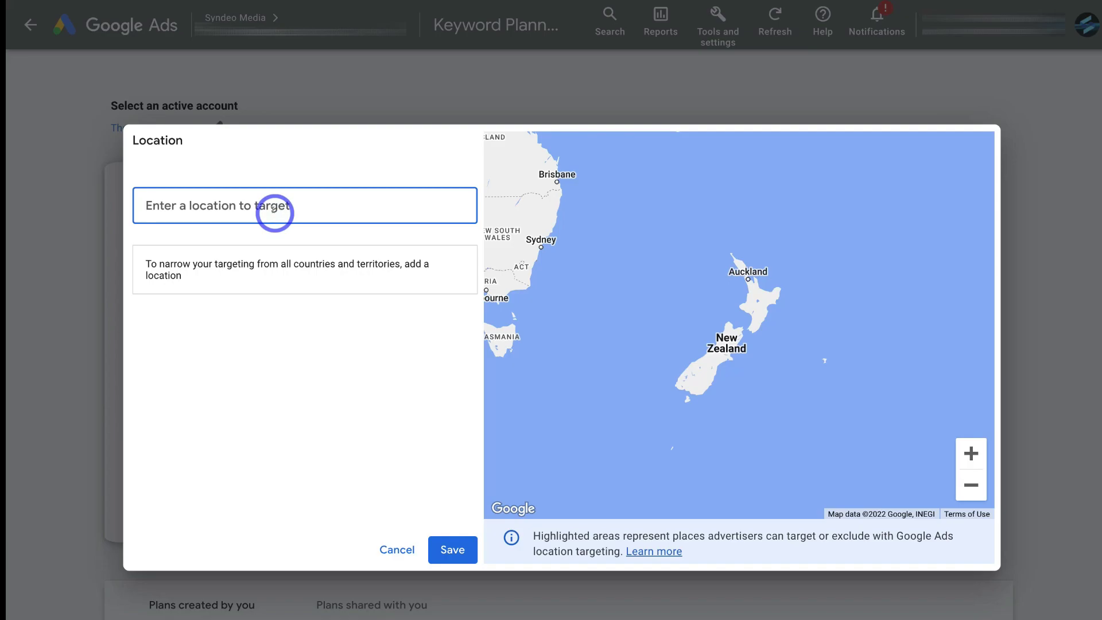
type("syd")
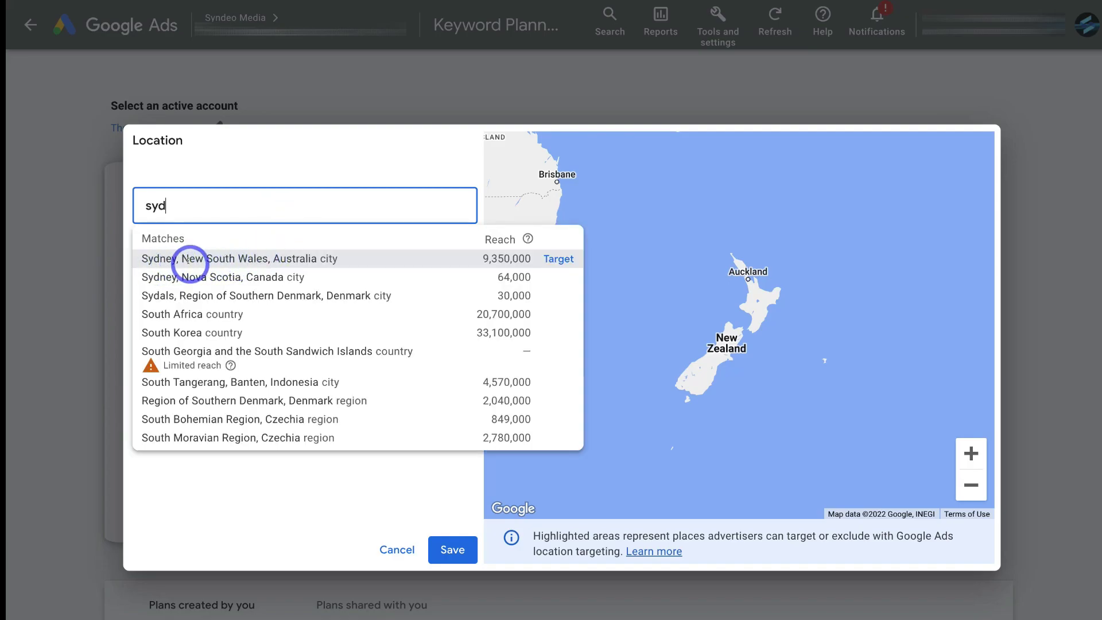
left_click(538, 259)
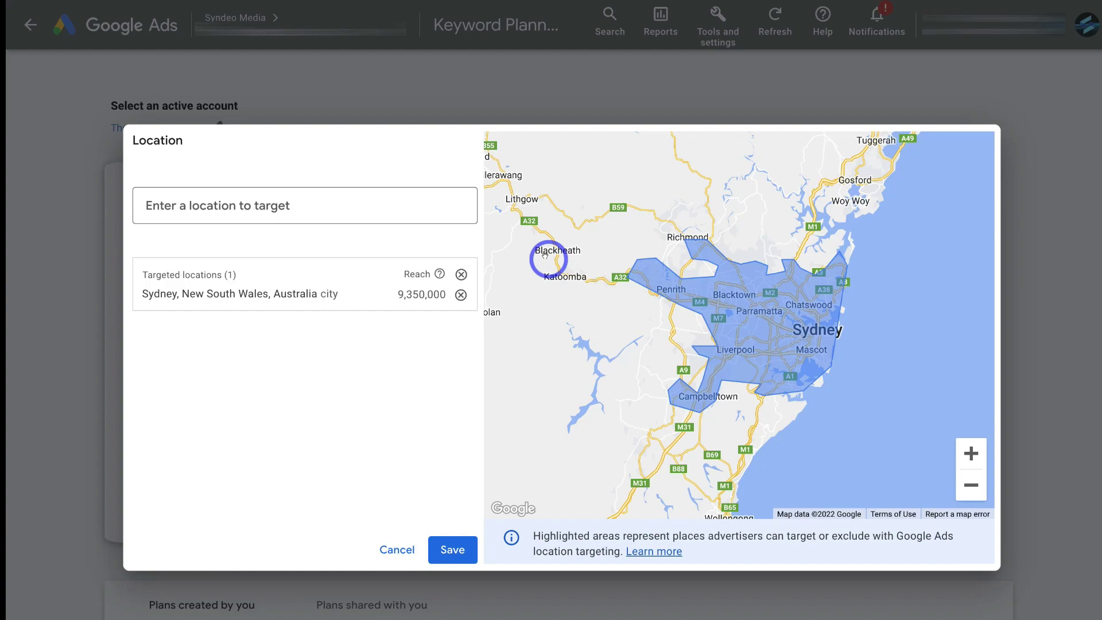
left_click(449, 548)
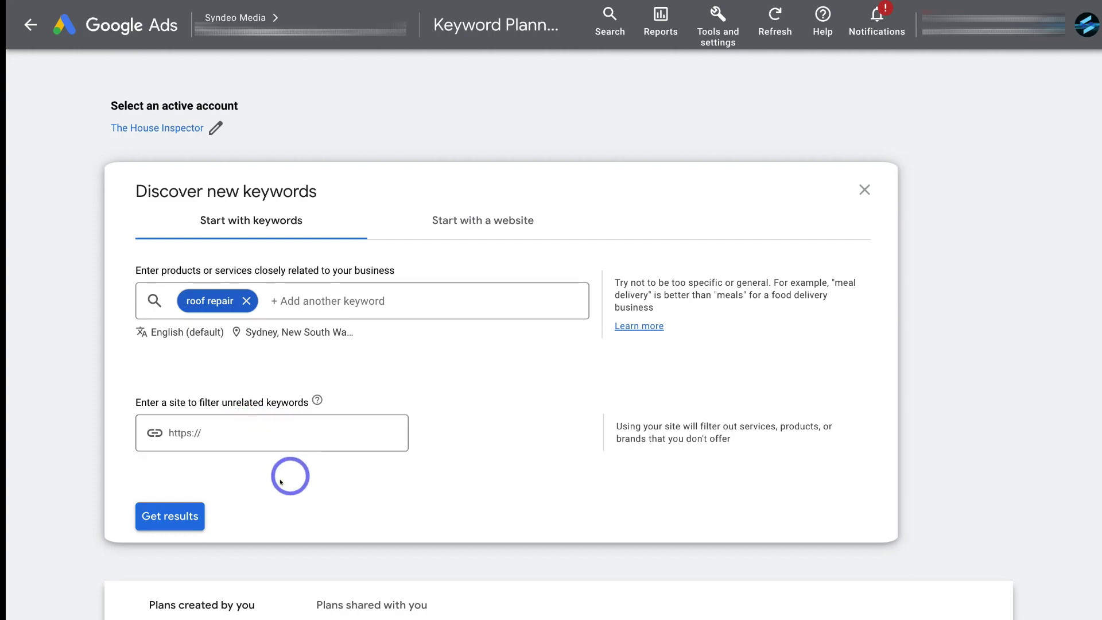
left_click(185, 516)
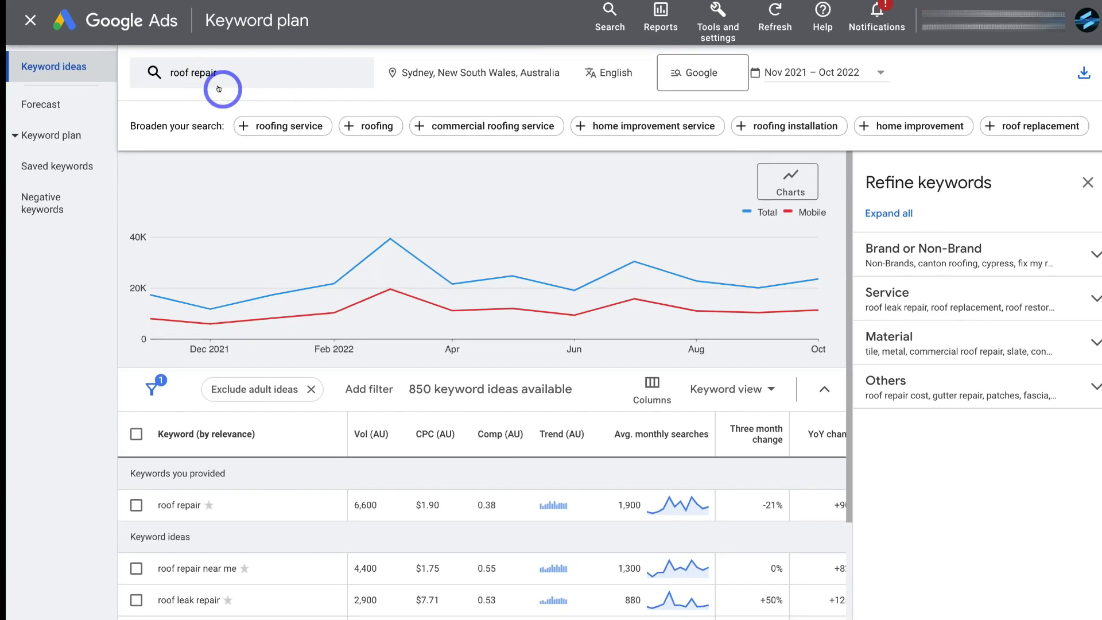
- Examine the monthly total and mobile search volumes on the roof repair keyword ideas chart
mouse_move(236, 274)
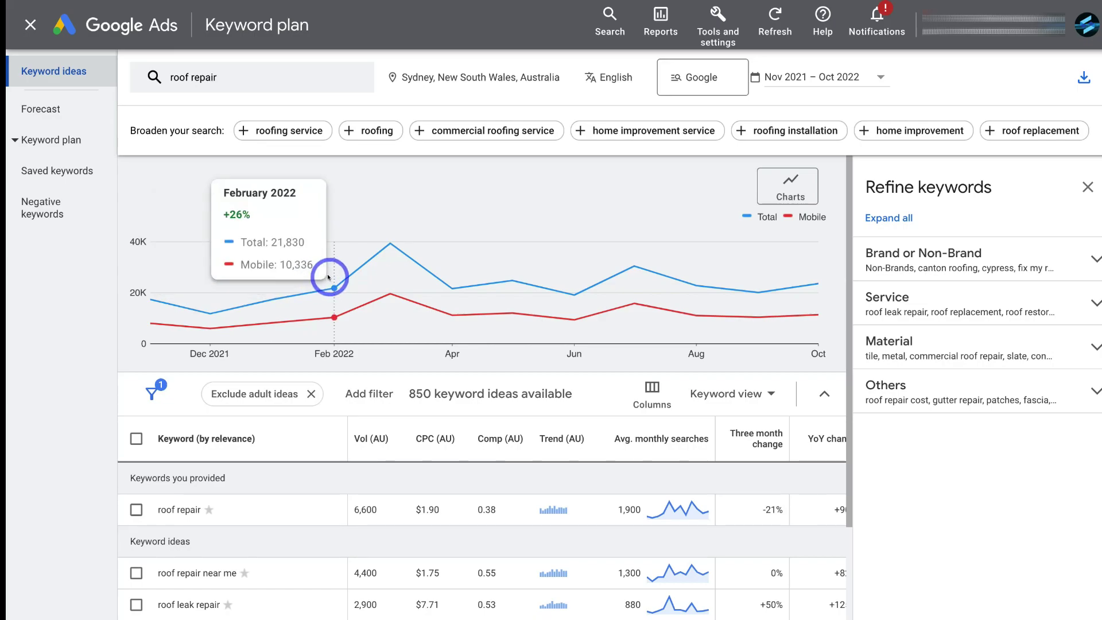
mouse_move(378, 251)
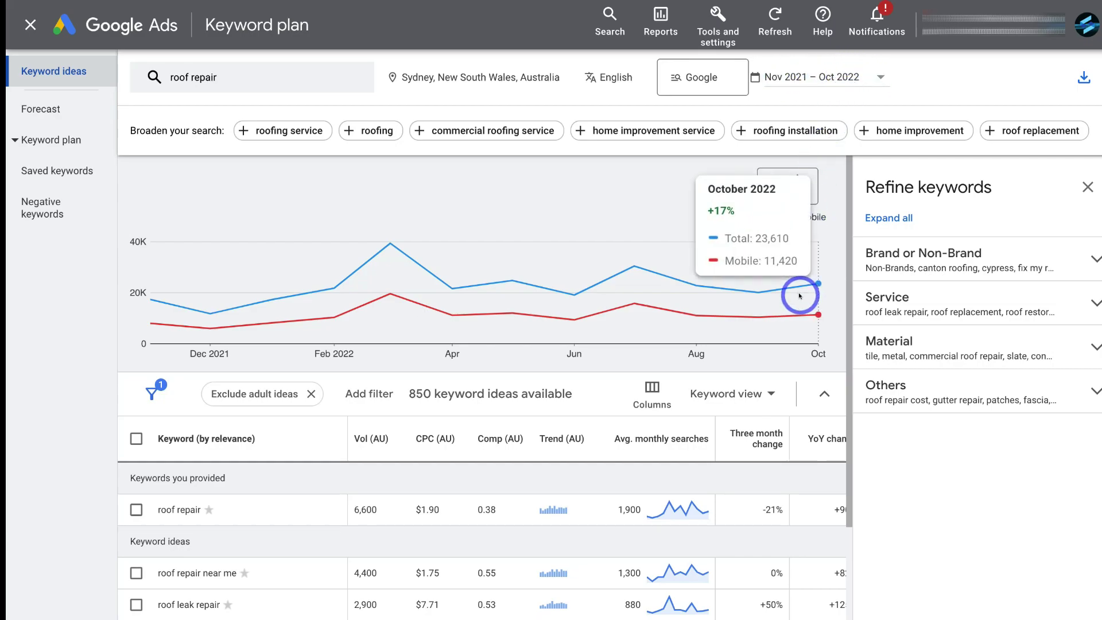
mouse_move(722, 293)
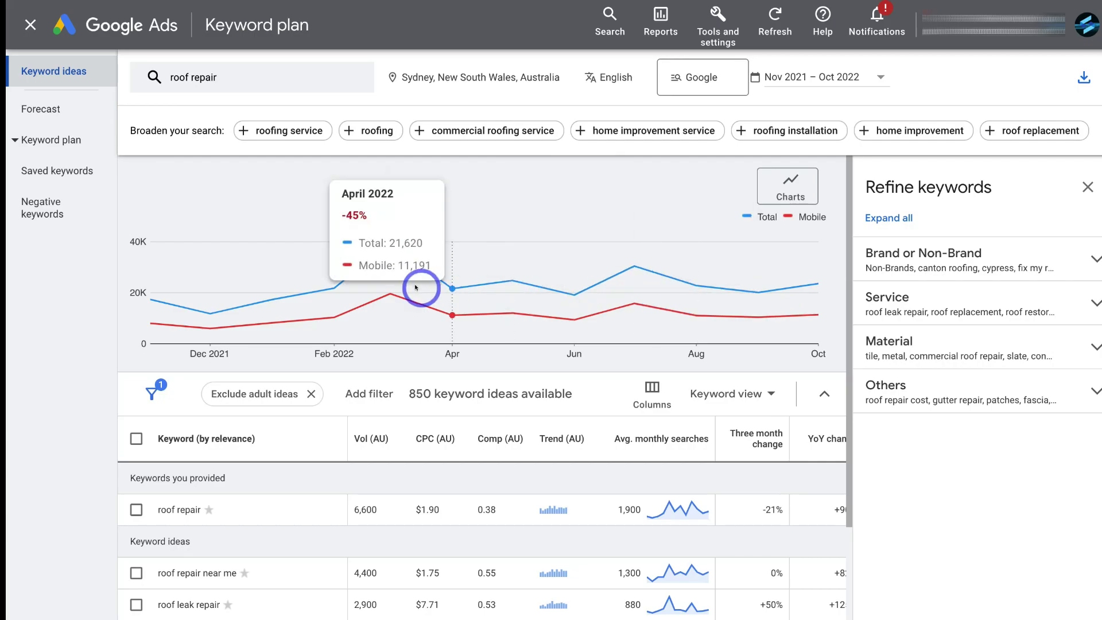
- Examine the keyword ideas table's average monthly searches, trend changes, competition levels and top-of-page bids for the roof repair keywords
mouse_move(389, 276)
scroll(390, 276, "down", 4)
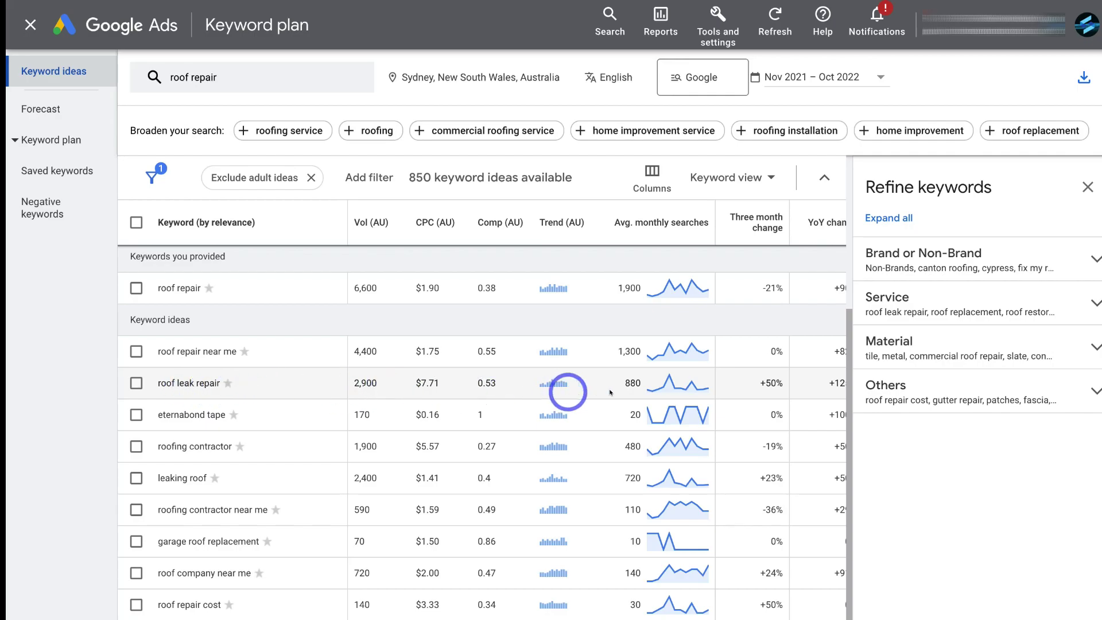
scroll(608, 388, "right", 3)
scroll(628, 389, "right", 1)
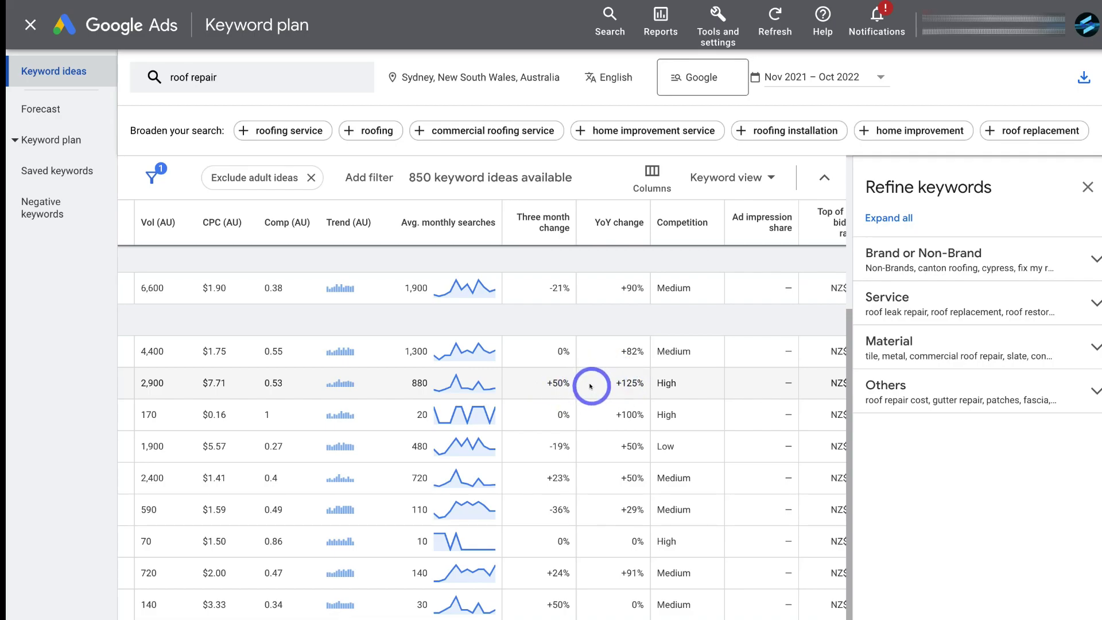
scroll(687, 387, "right", 1)
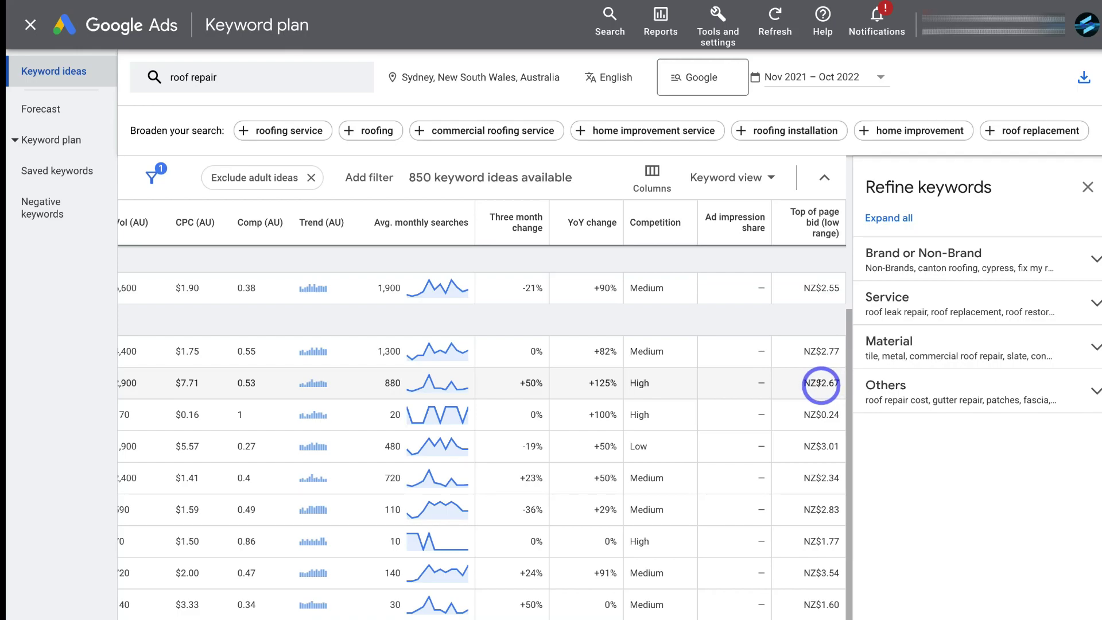
scroll(821, 385, "left", 5)
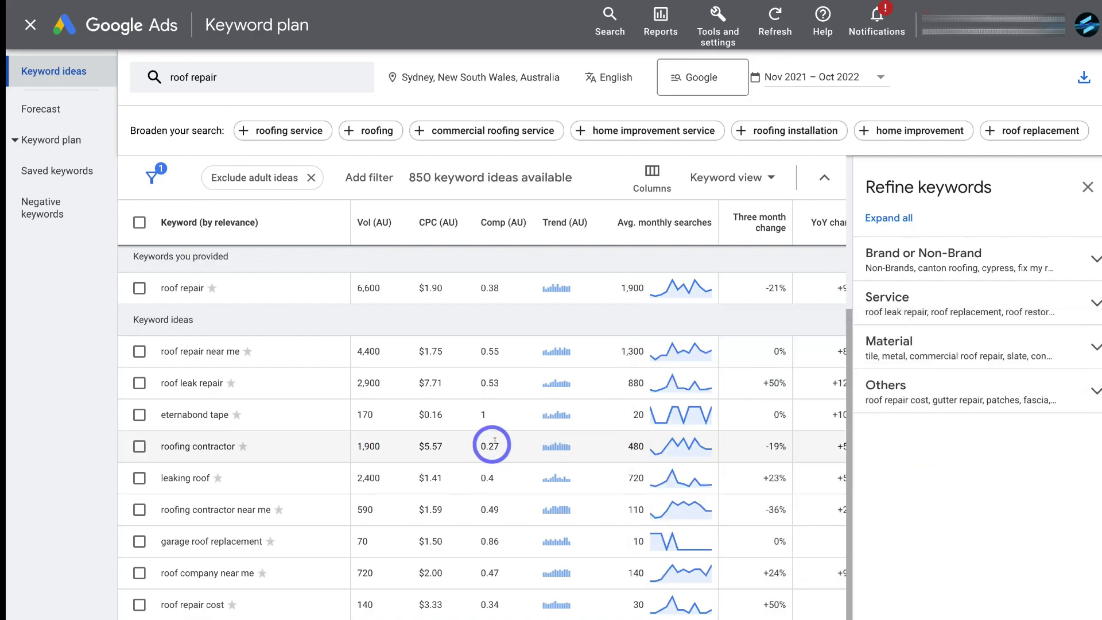
scroll(548, 446, "right", 5)
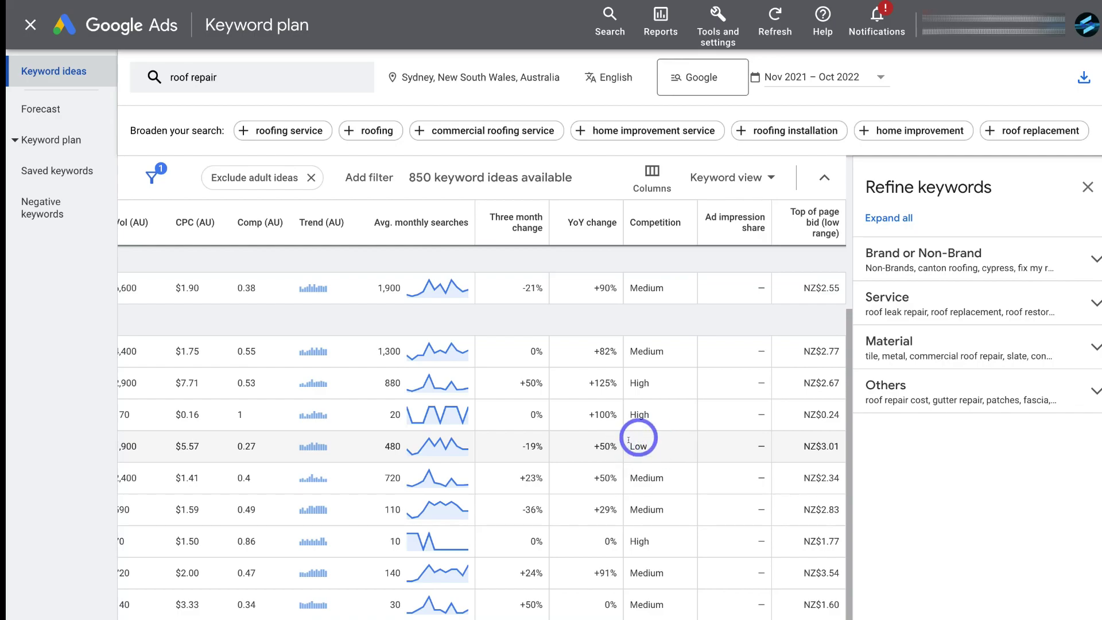
scroll(638, 446, "left", 5)
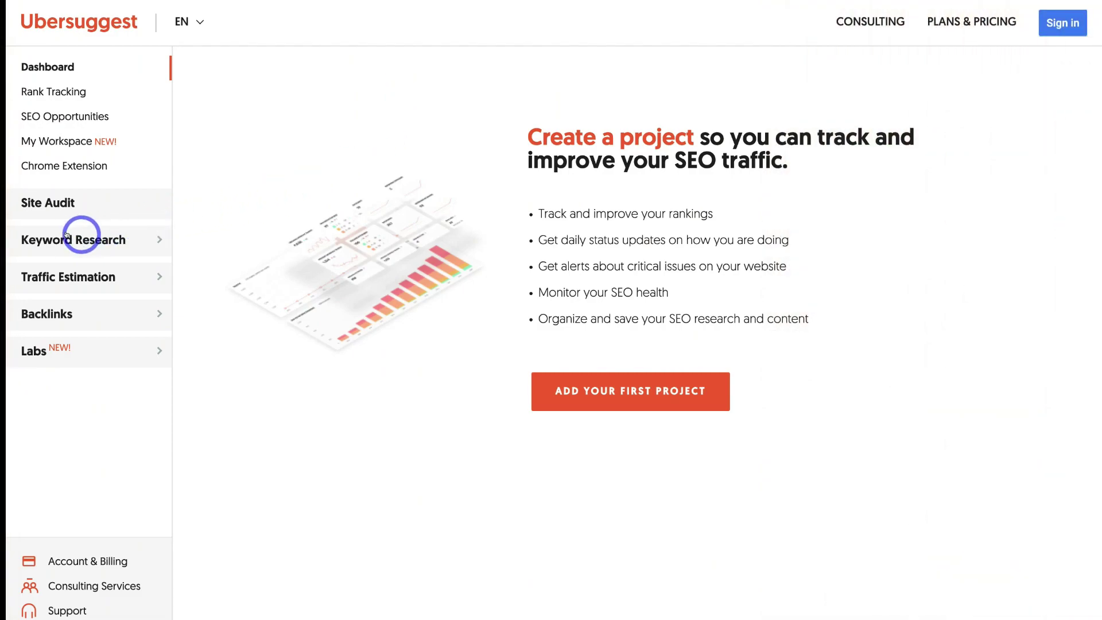
- In Ubersuggest, open the Keyword Overview tool and enter roof repair sydney as the keyword
left_click(99, 239)
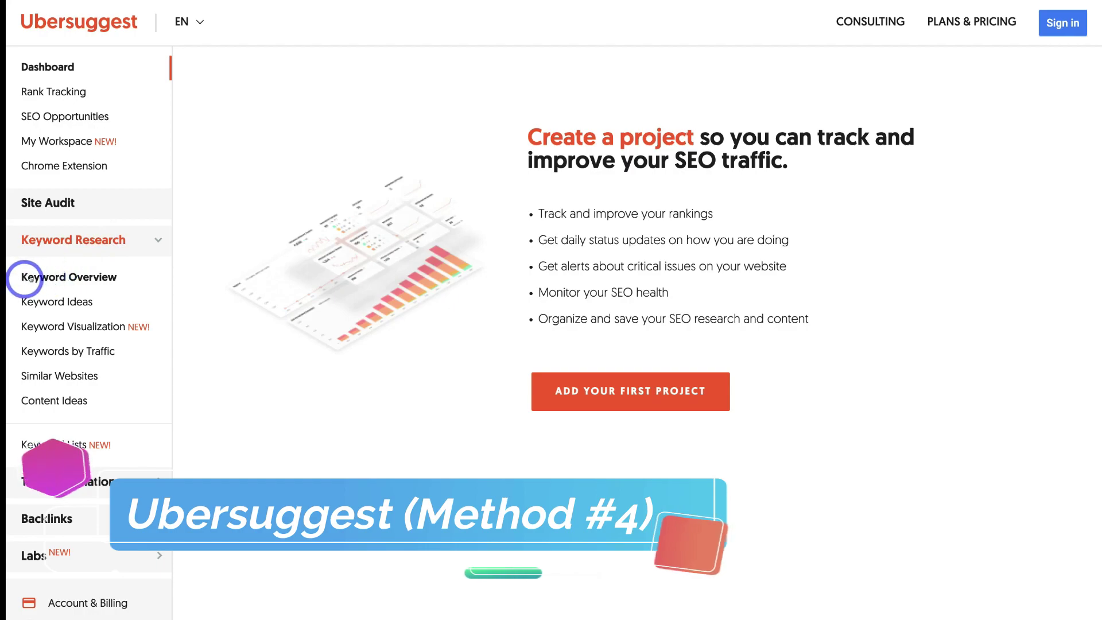
left_click(90, 273)
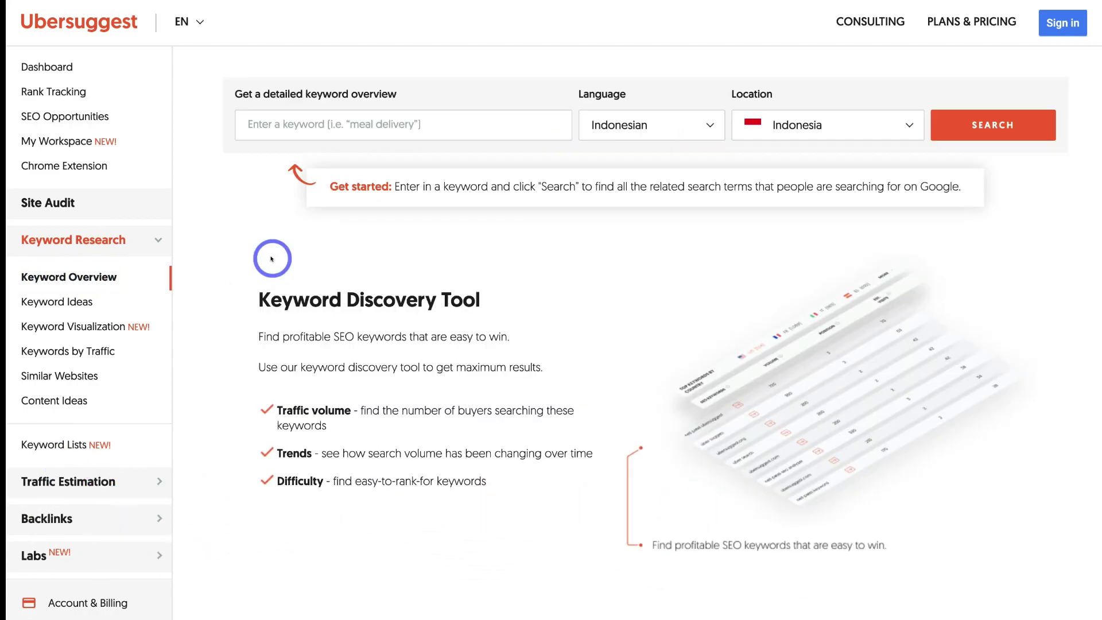
left_click(281, 123)
type("roof repair sydney")
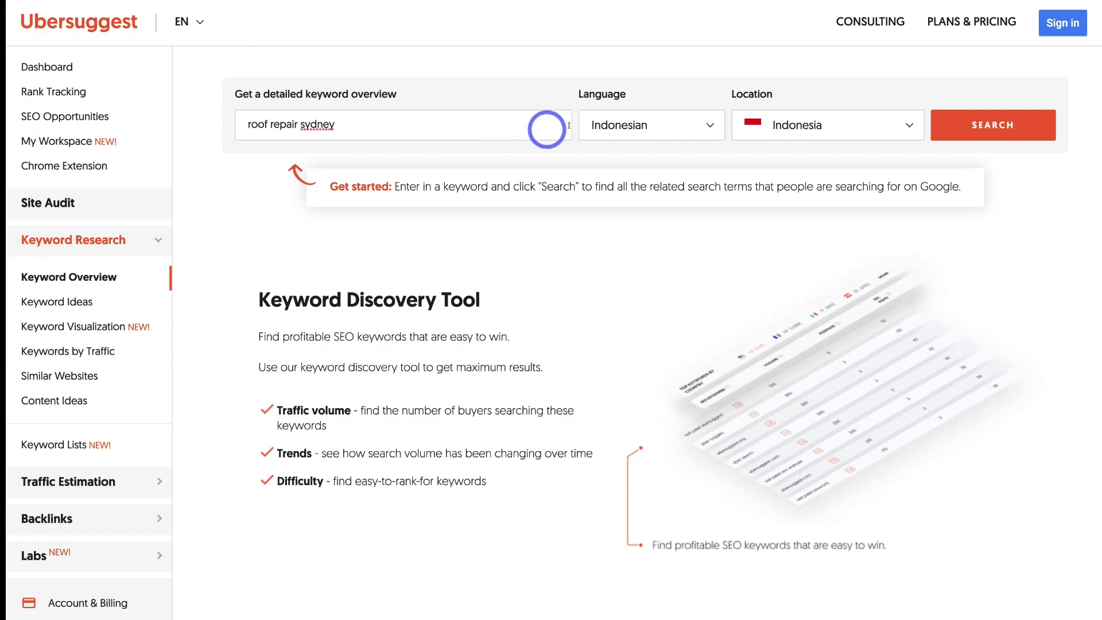
- Set the search language to English and the location to Sydney, New South Wales, and run the keyword search
left_click(624, 122)
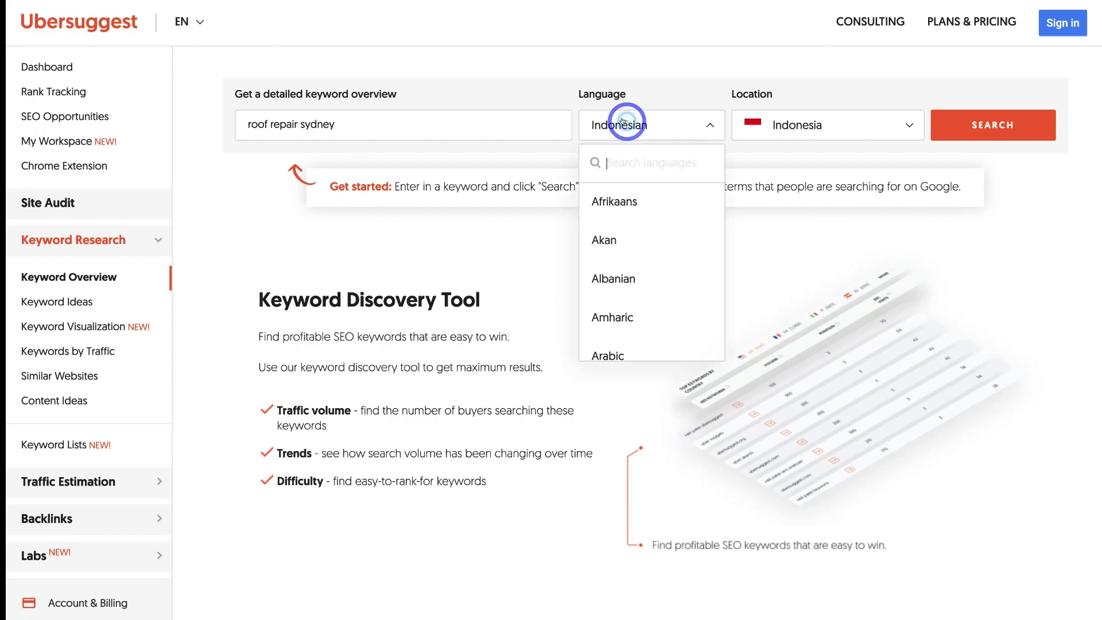
left_click(624, 122)
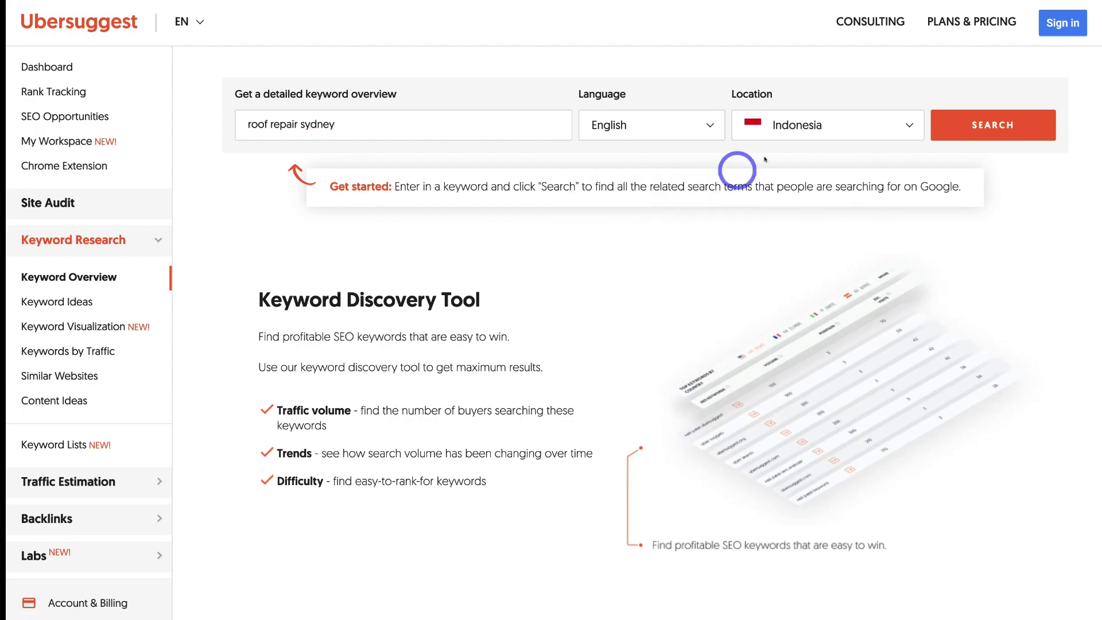
left_click(806, 128)
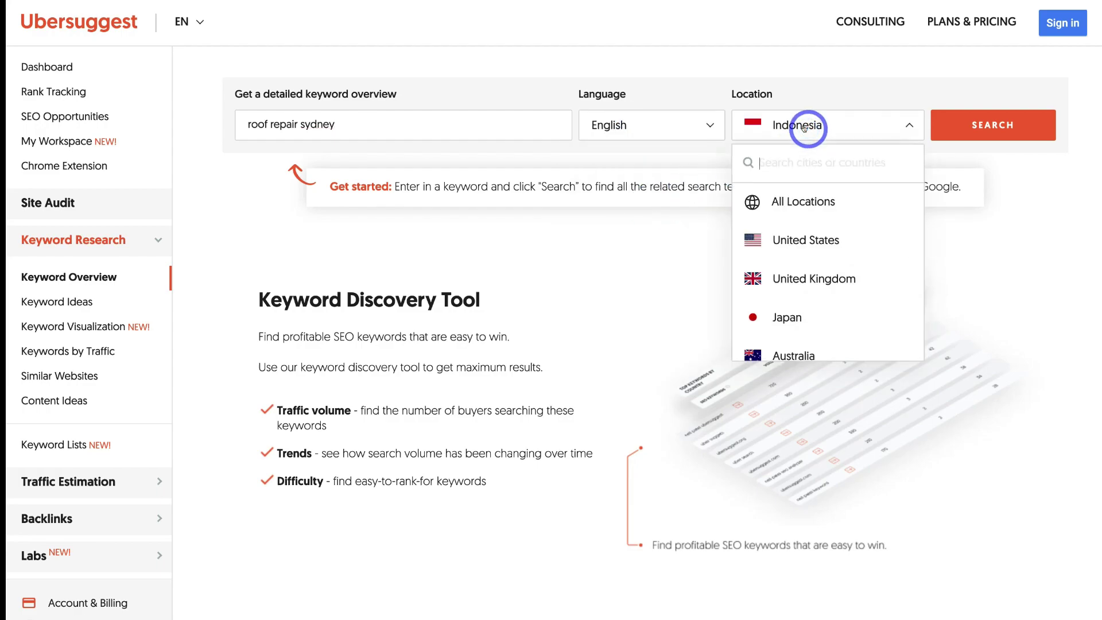
type("sydn")
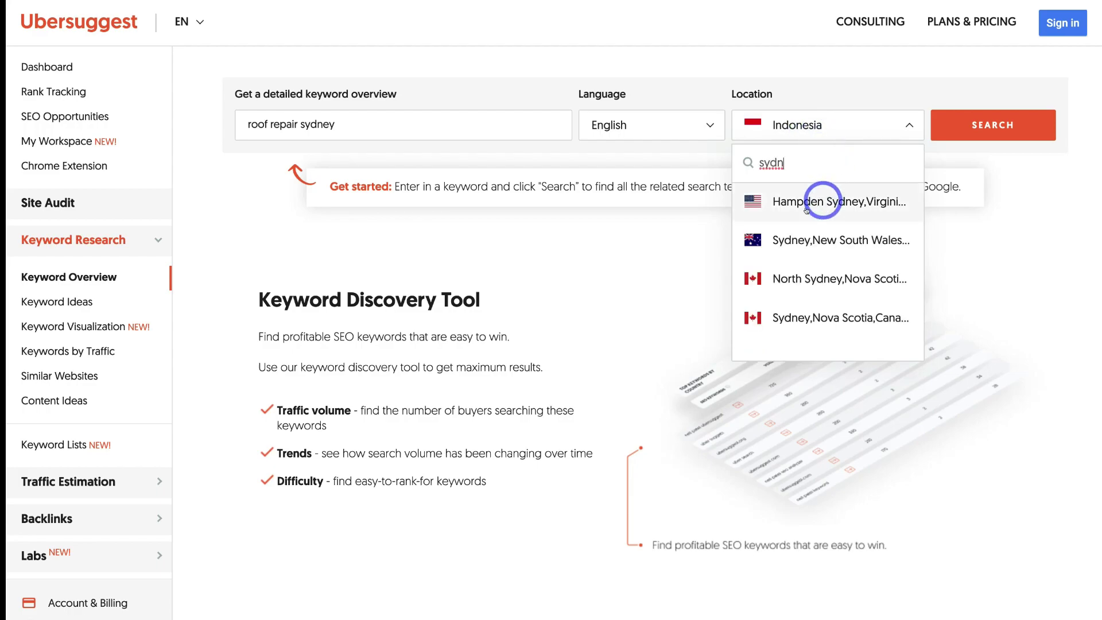
left_click(834, 237)
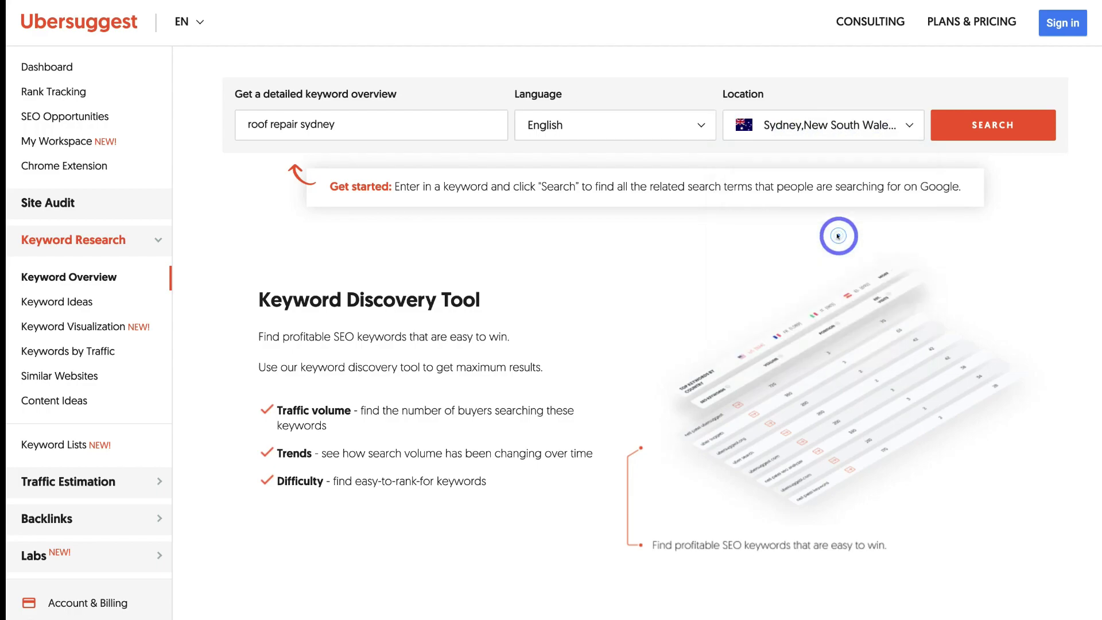
left_click(989, 127)
- Review the roof repair sydney overview, including search volume, SEO and paid difficulty, cost per click, keyword ideas and content ideas
scroll(534, 197, "down", 3)
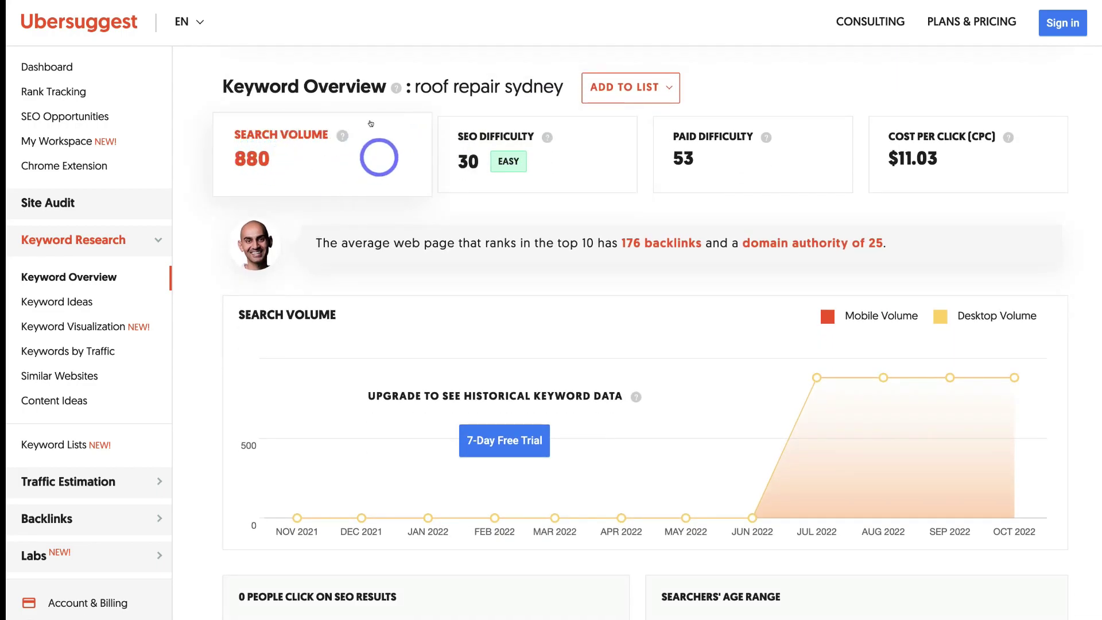
scroll(278, 160, "up", 3)
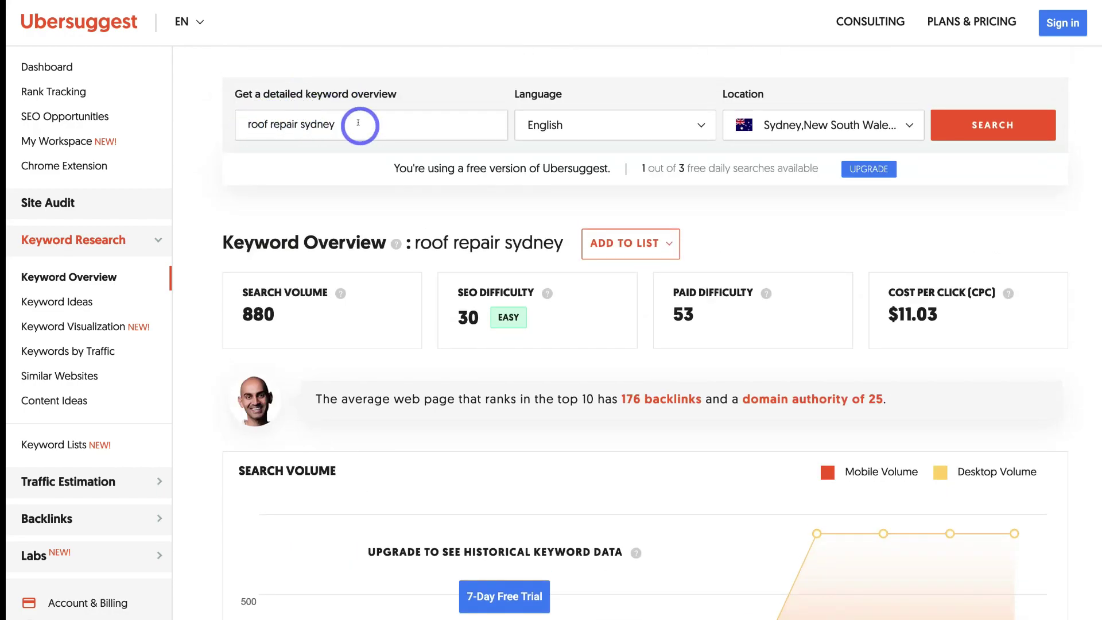
scroll(358, 122, "down", 4)
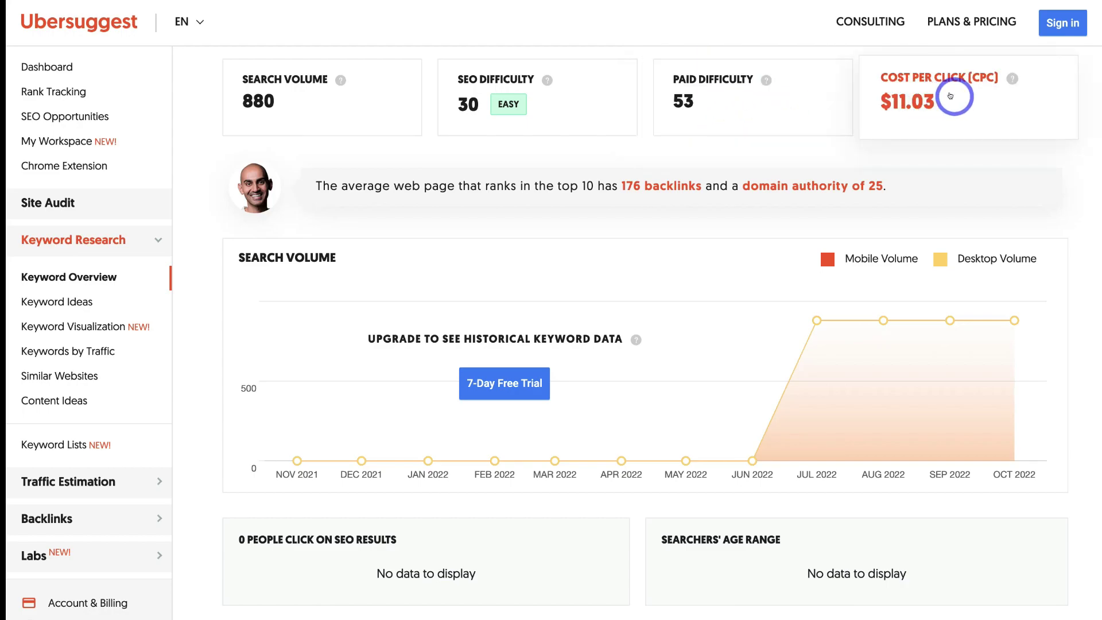
scroll(951, 96, "down", 8)
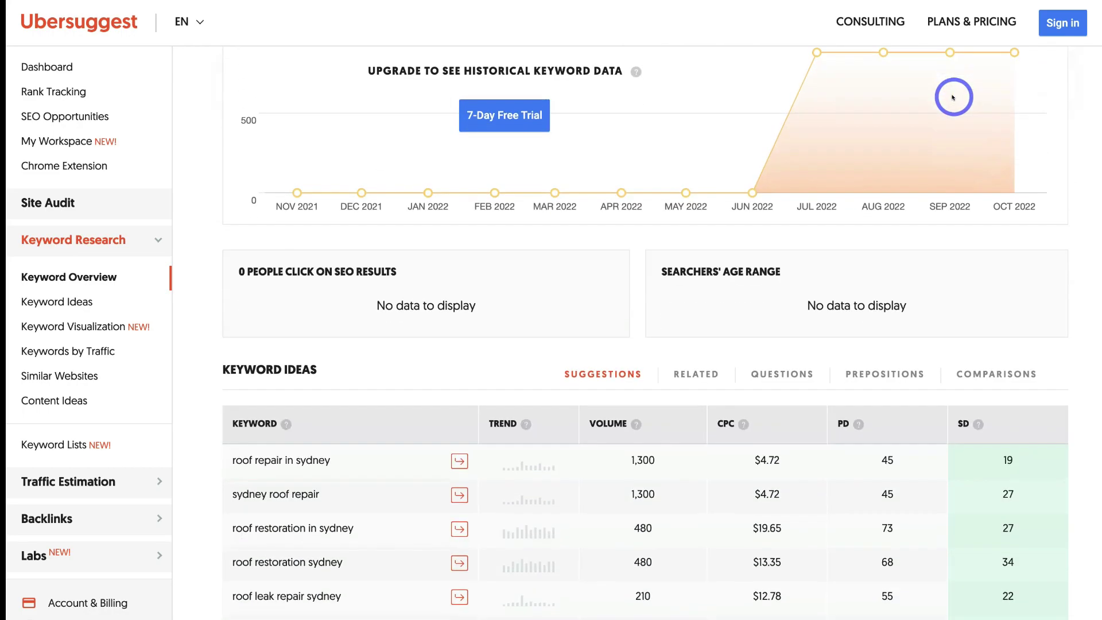
scroll(953, 97, "down", 1)
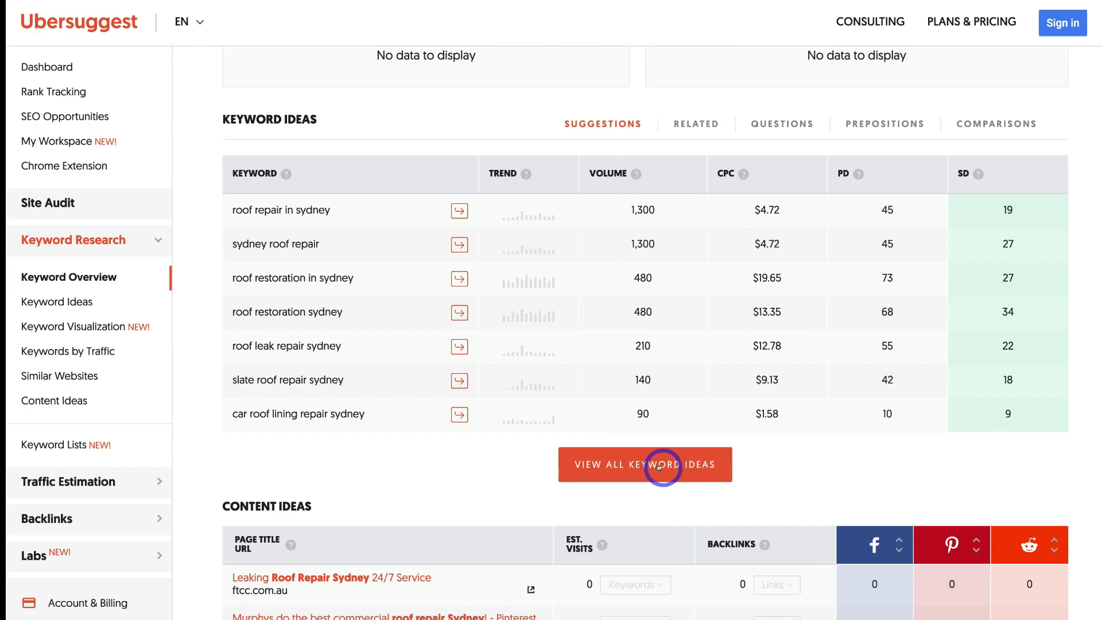
scroll(660, 467, "down", 5)
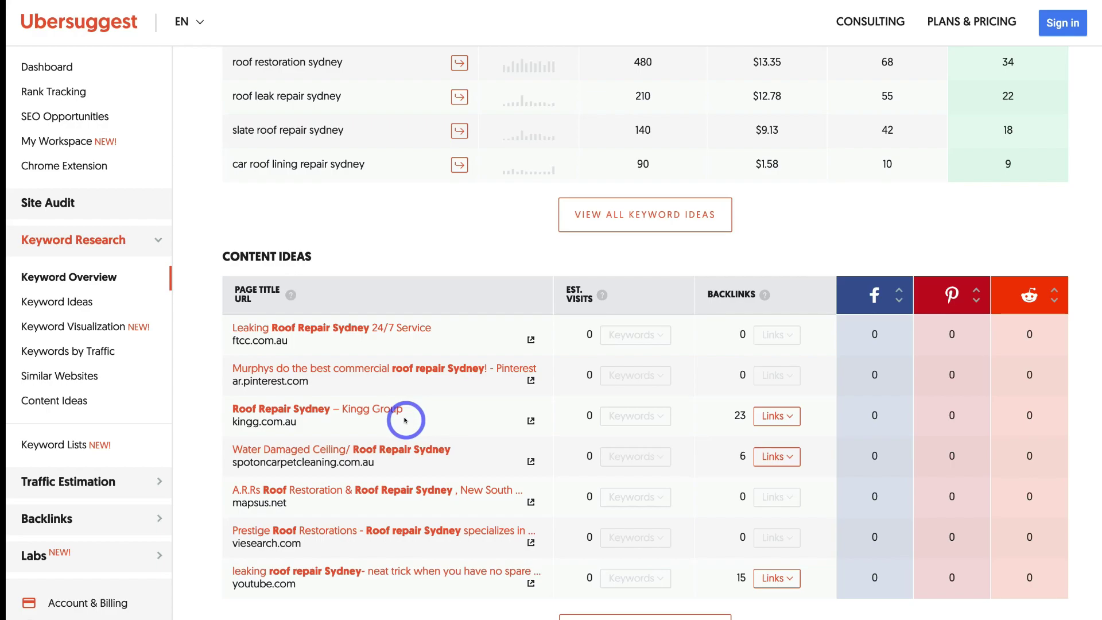
scroll(405, 420, "up", 10)
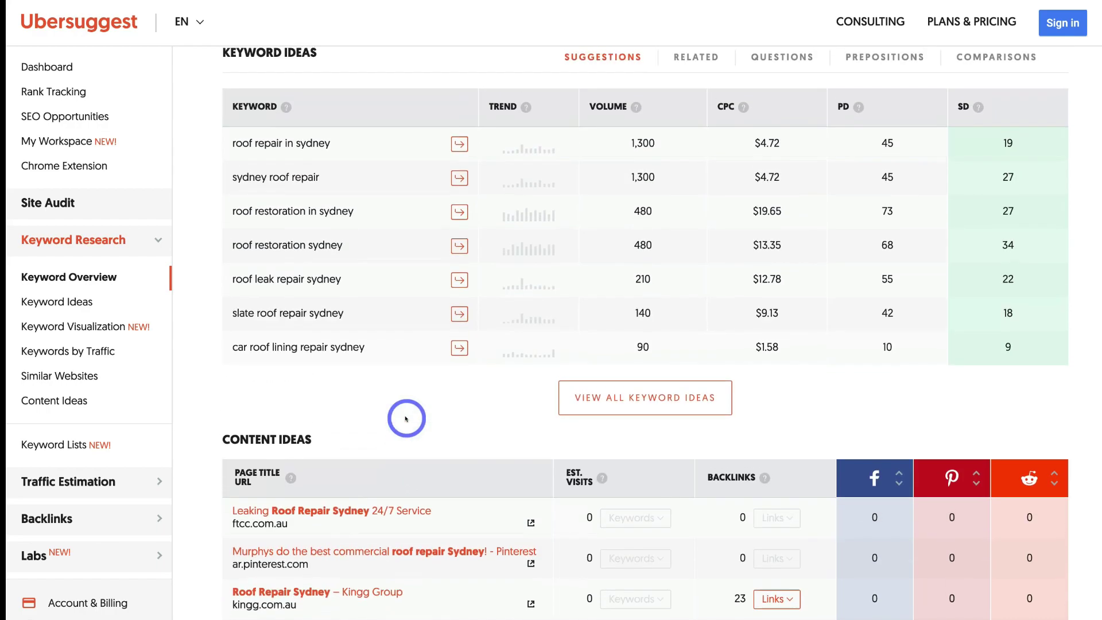
scroll(405, 420, "up", 7)
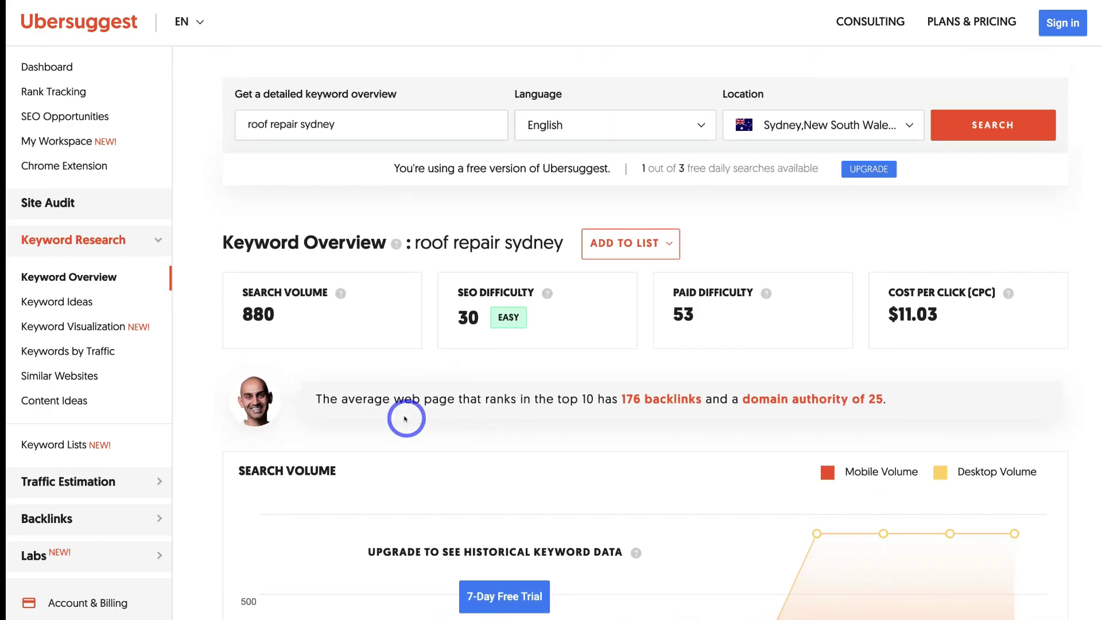